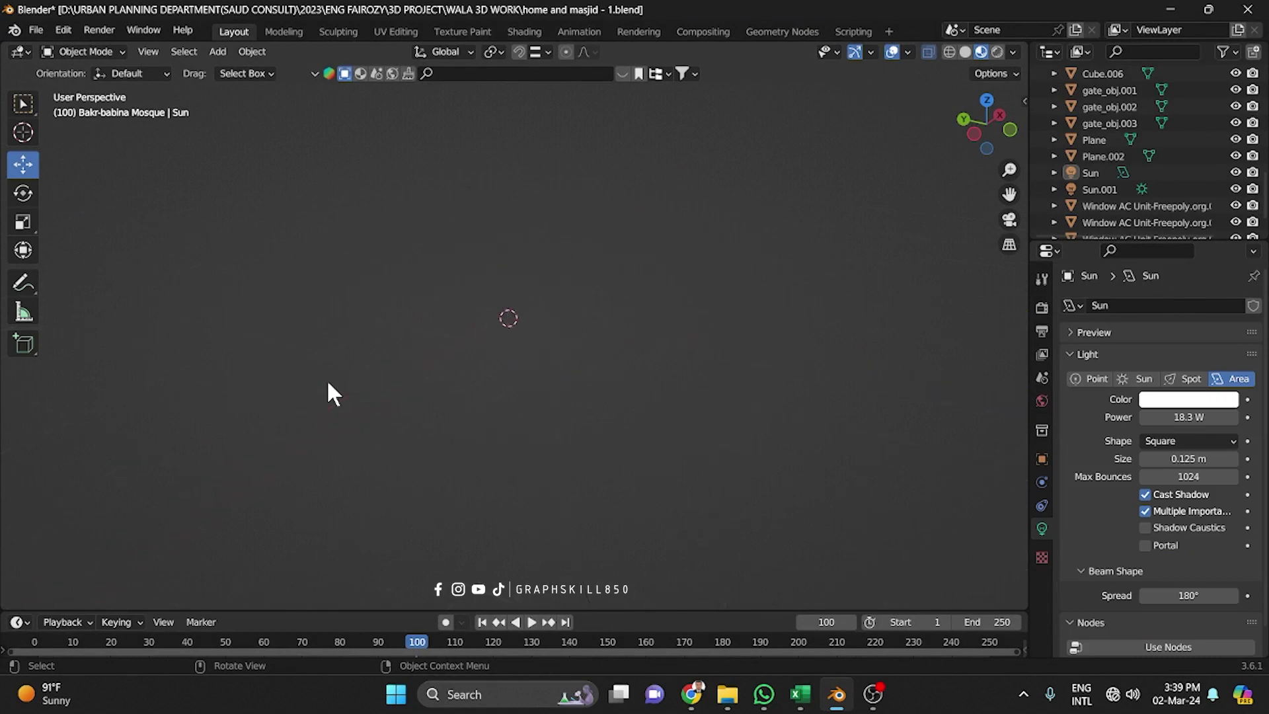
Examine the mosque and house model from near and far to find the viewing distance at which it vanishes.
key("Home")
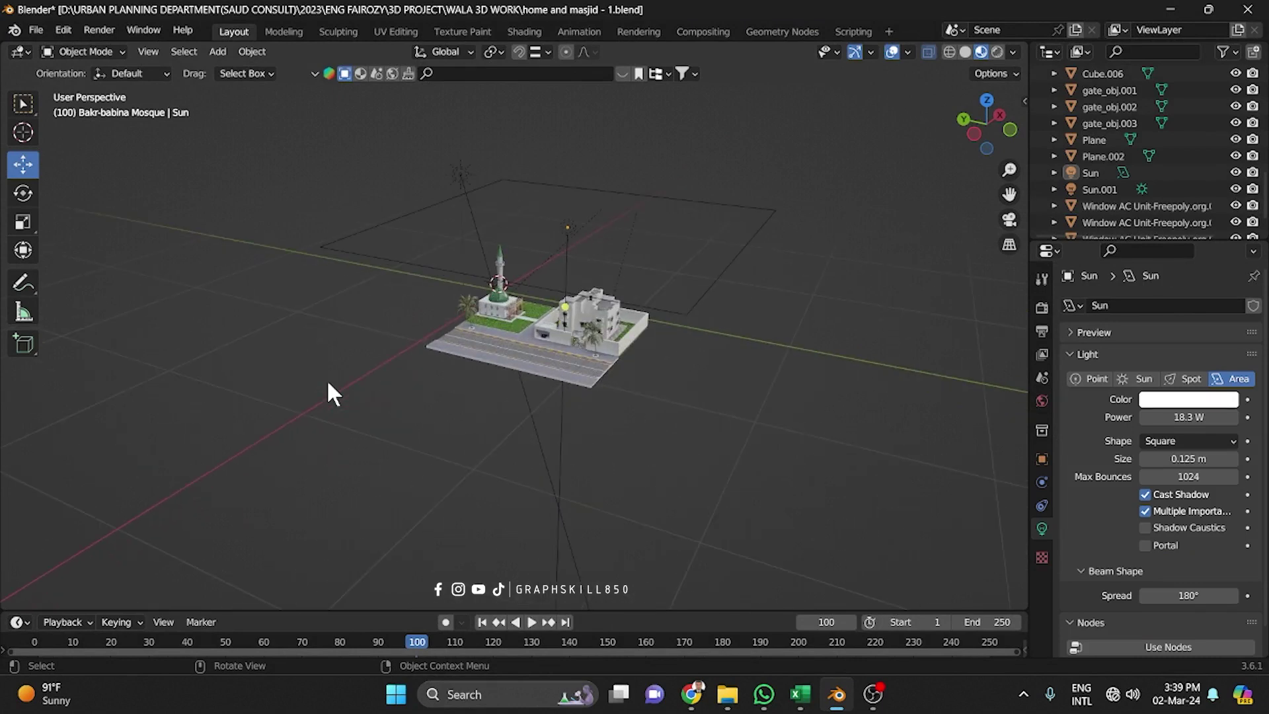
key("KP_Decimal")
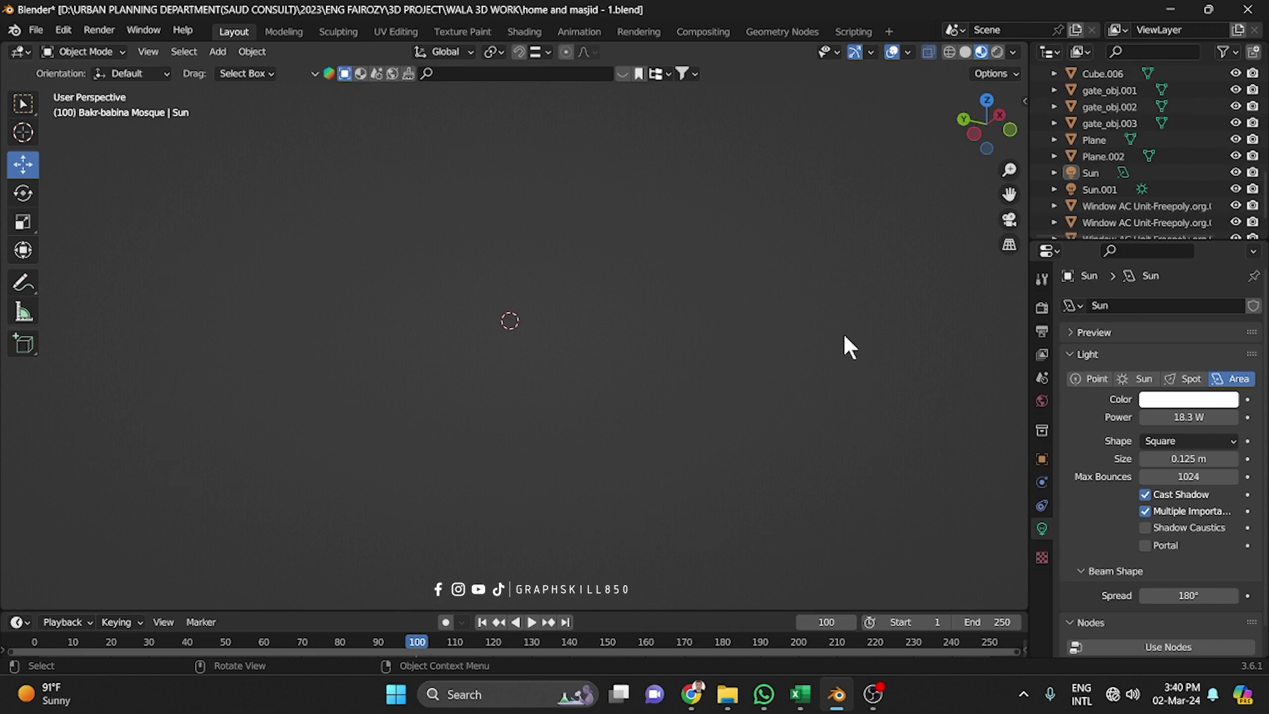
scroll(836, 290, "down", 10)
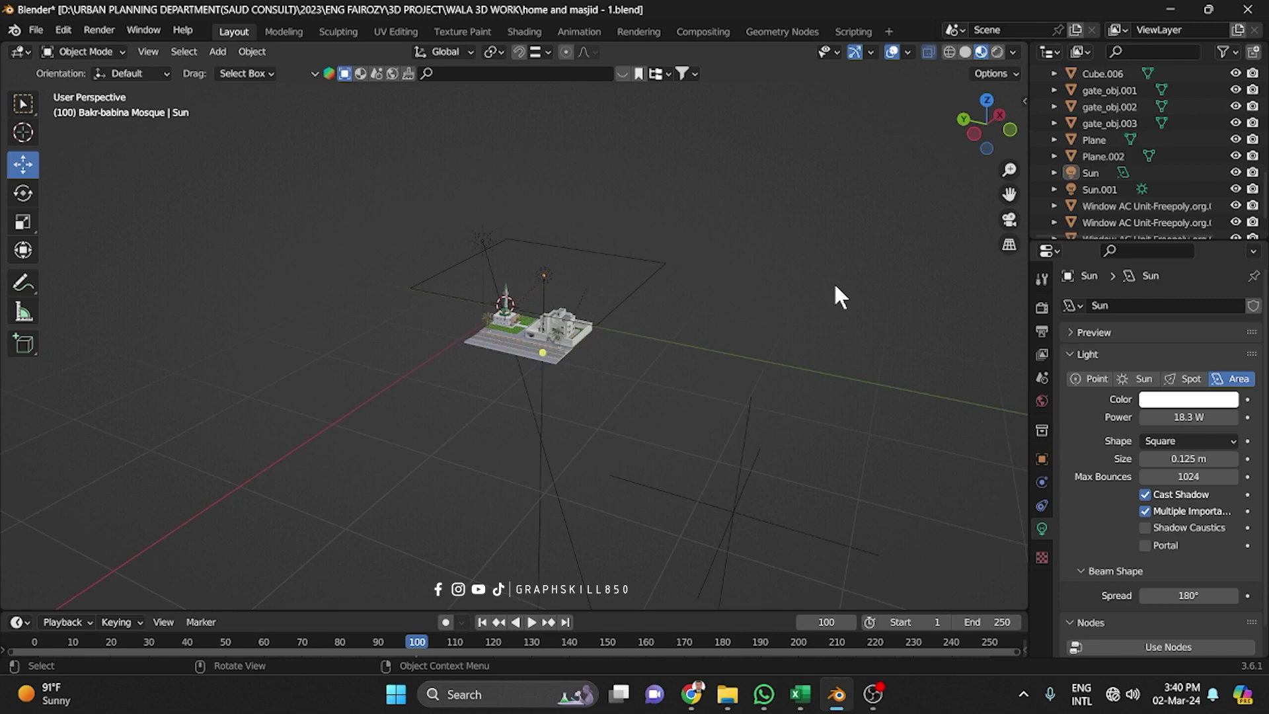
scroll(836, 291, "up", 6)
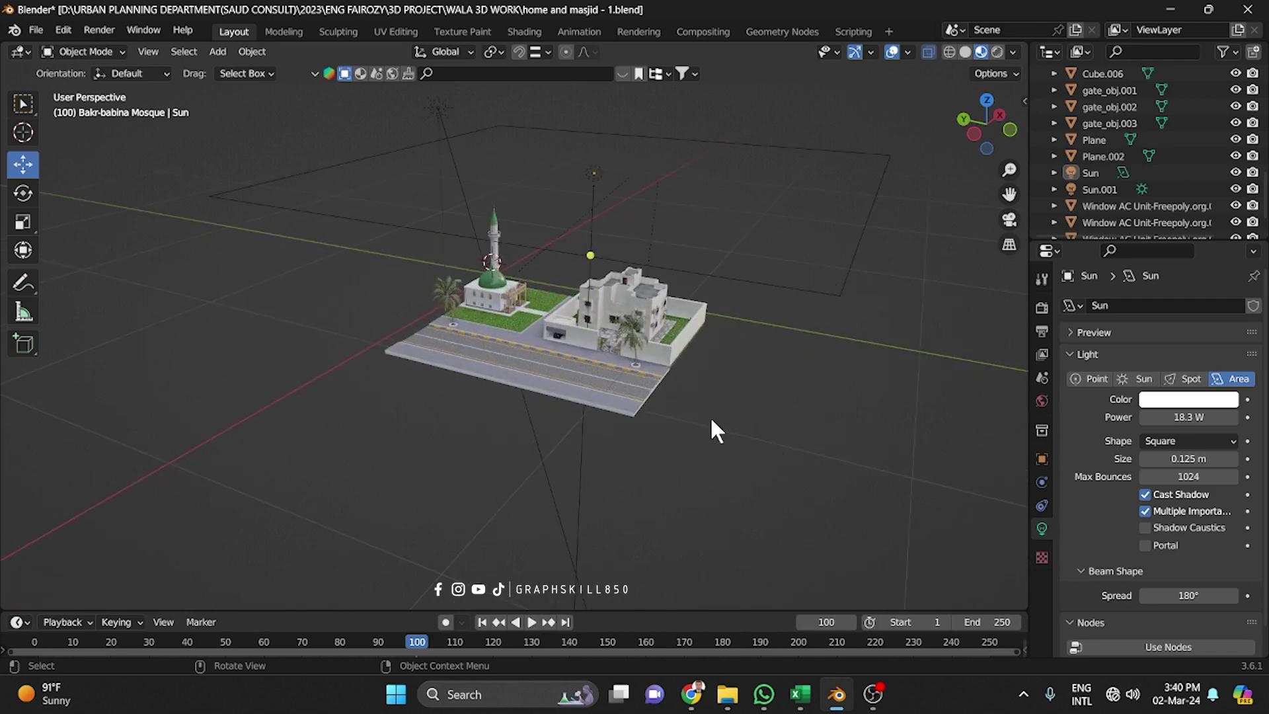
scroll(620, 363, "down", 10)
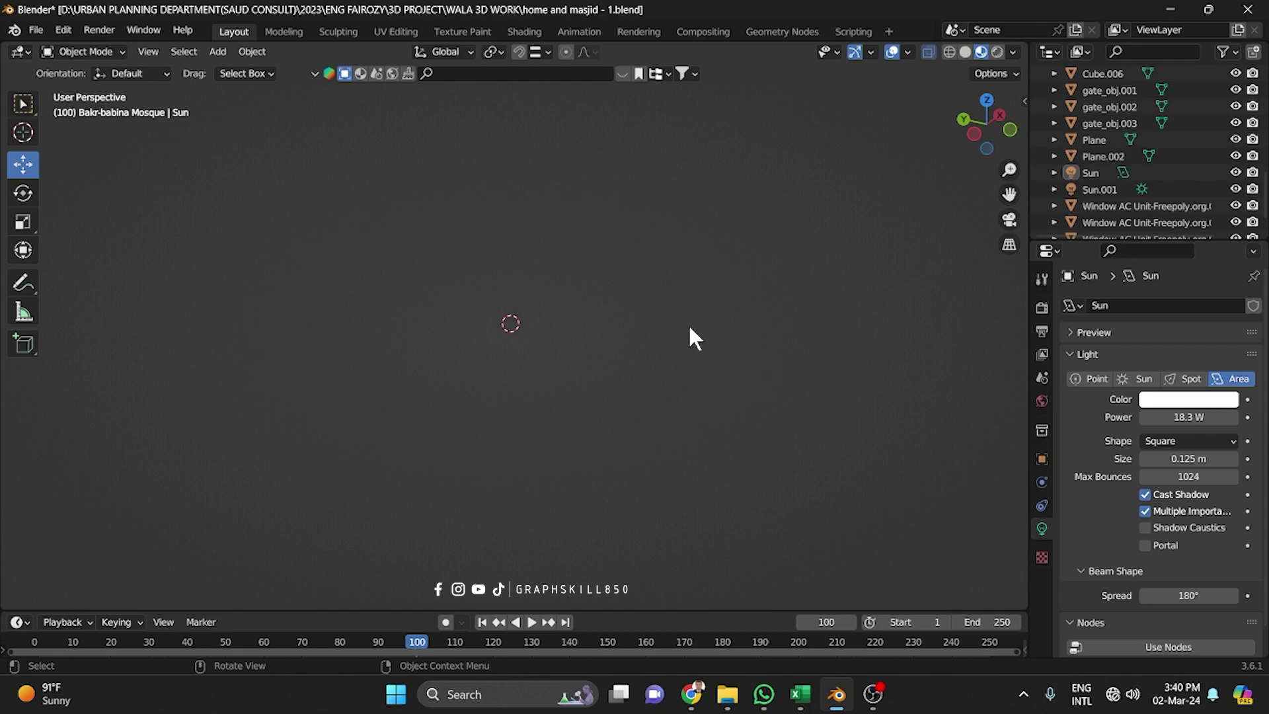
scroll(635, 329, "down", 10)
scroll(540, 321, "up", 5)
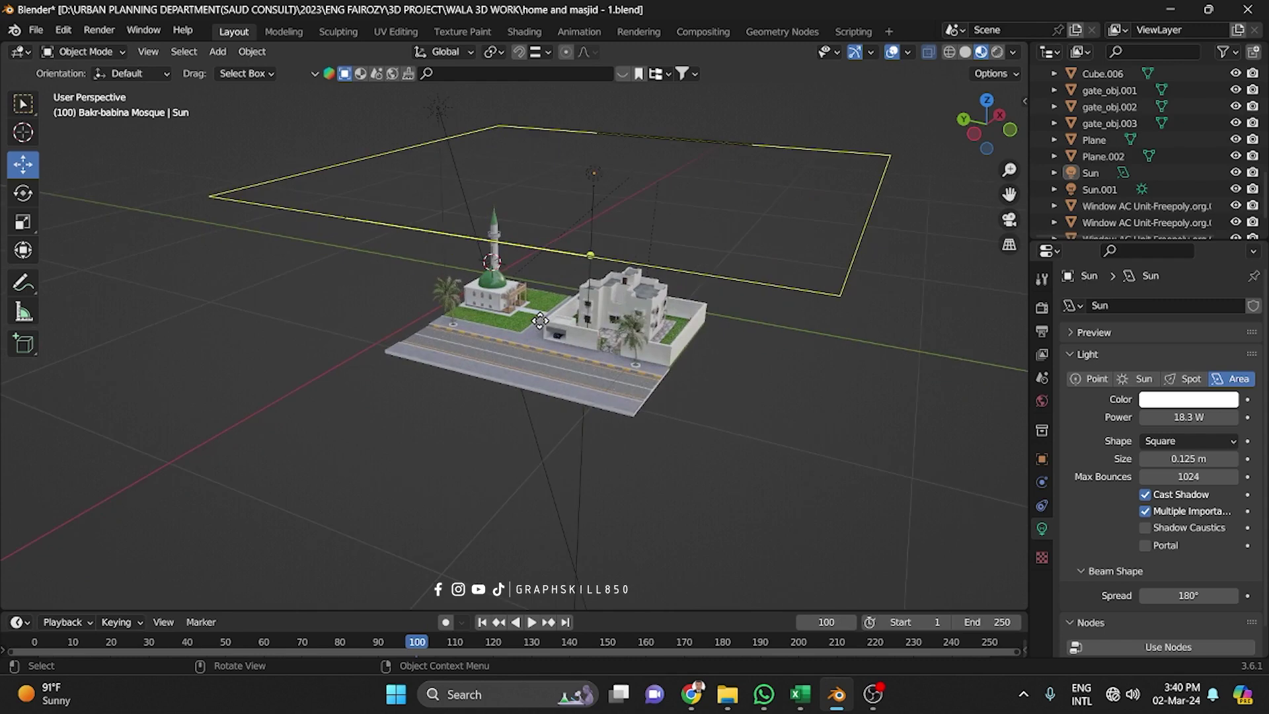
scroll(540, 320, "down", 15)
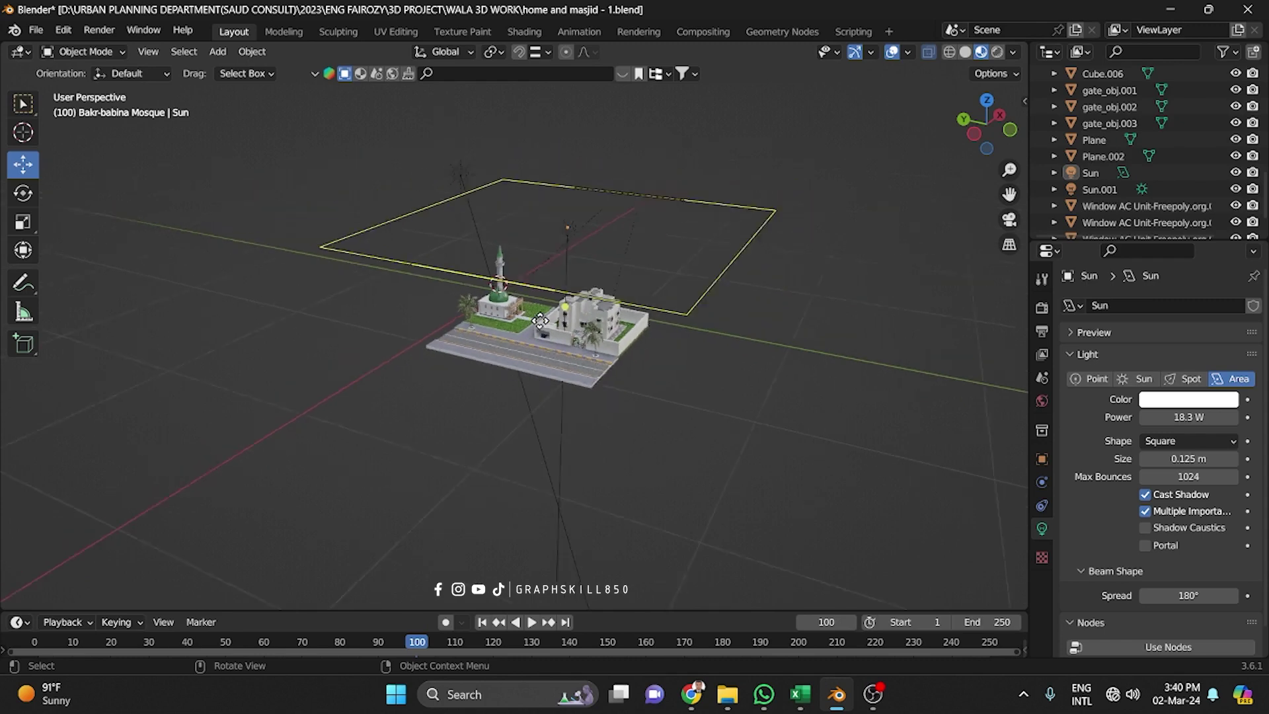
scroll(540, 320, "up", 3)
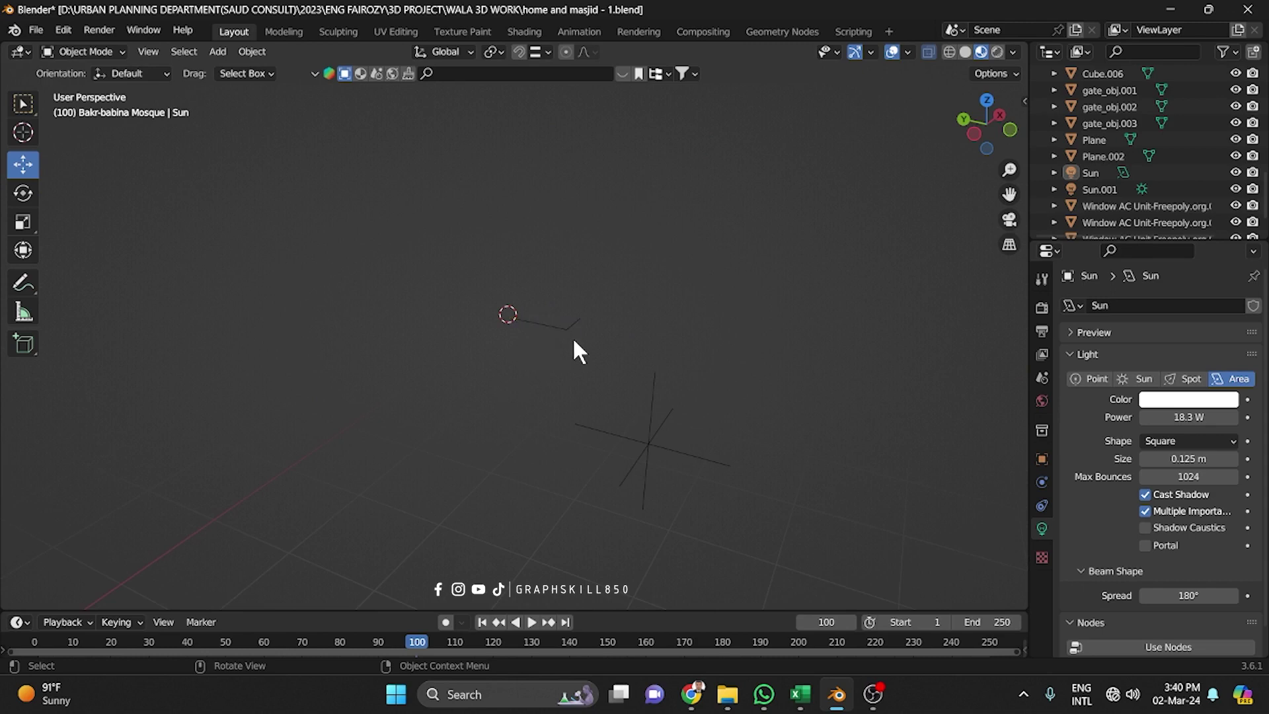
scroll(574, 341, "down", 5)
scroll(573, 341, "up", 4)
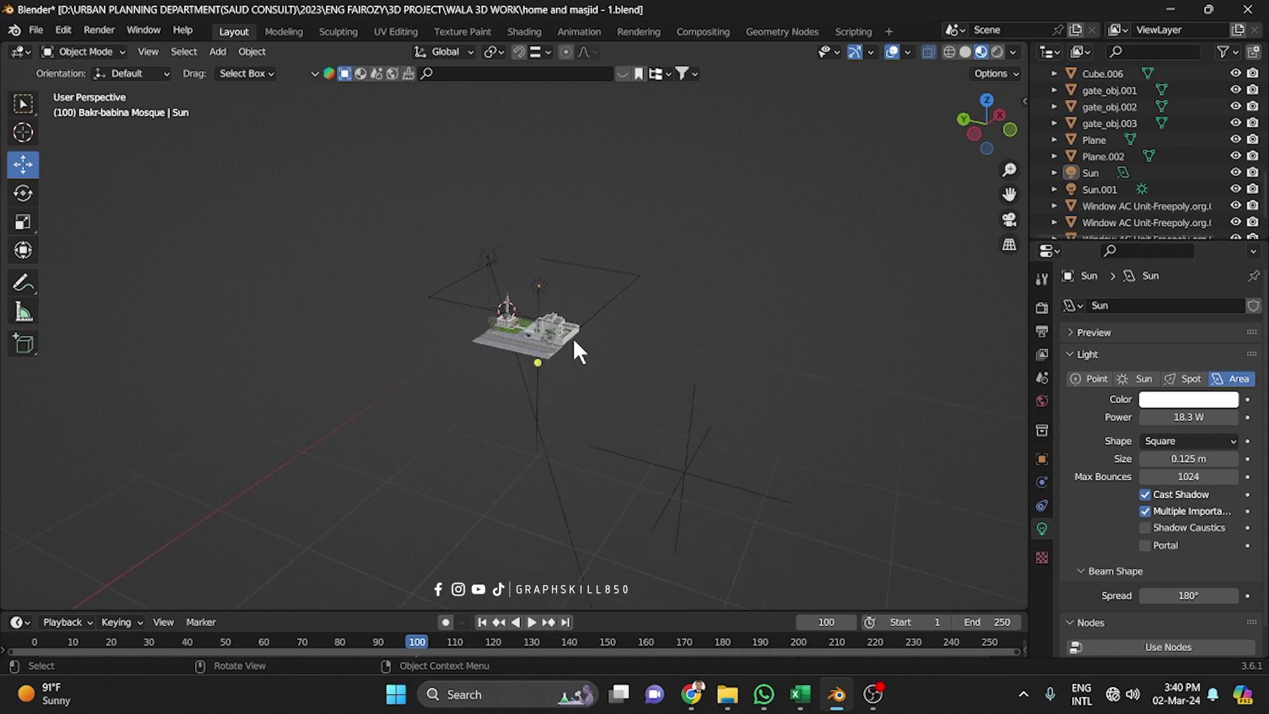
scroll(574, 341, "up", 3)
scroll(574, 341, "up", 6)
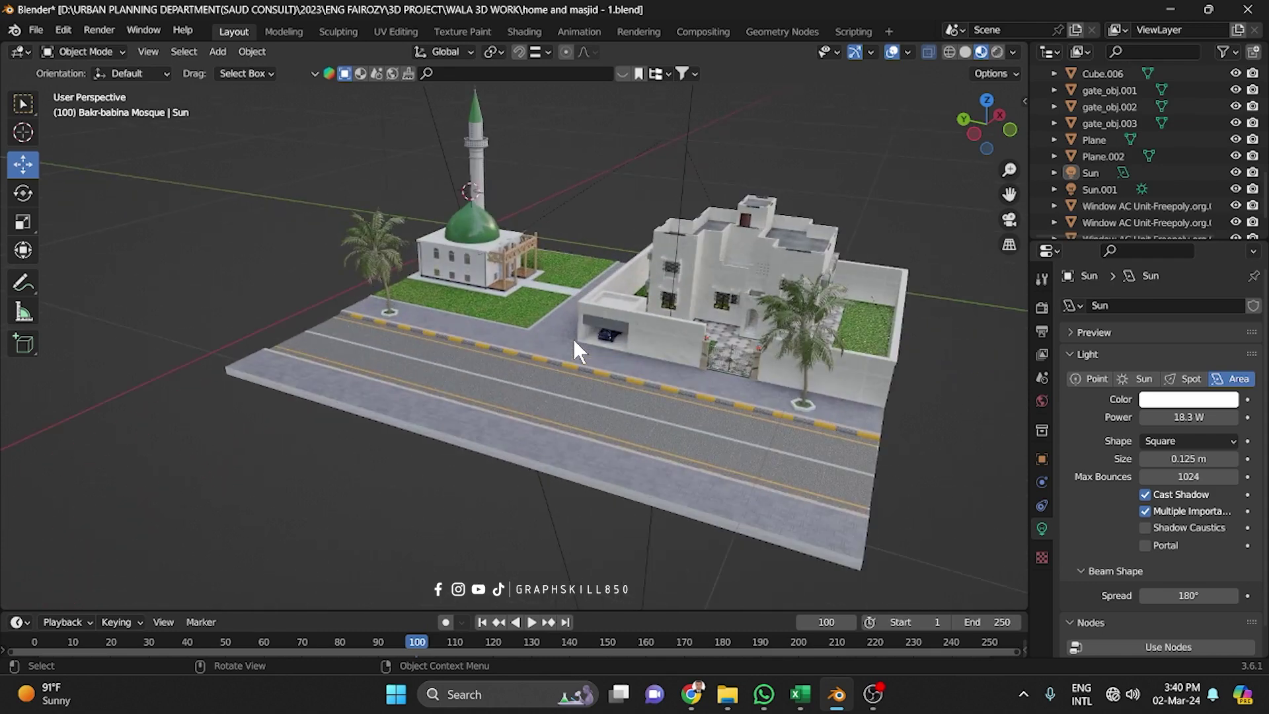
scroll(574, 344, "down", 5)
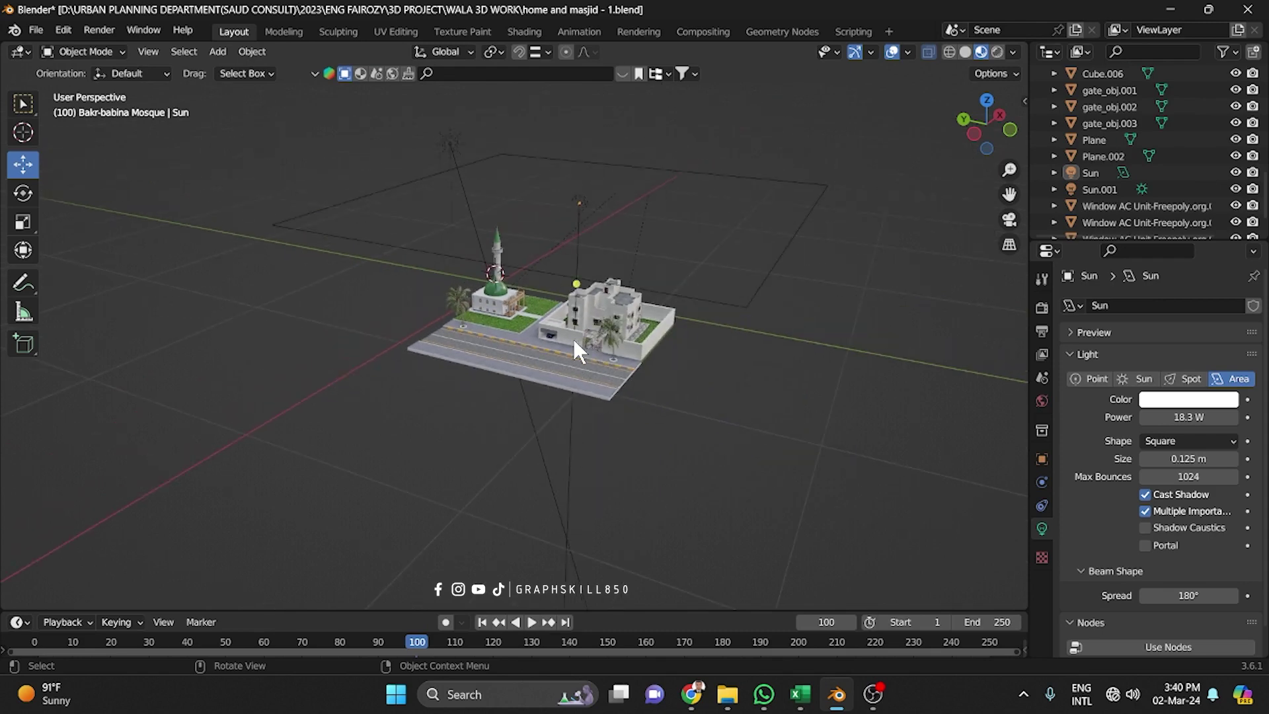
scroll(574, 342, "down", 10)
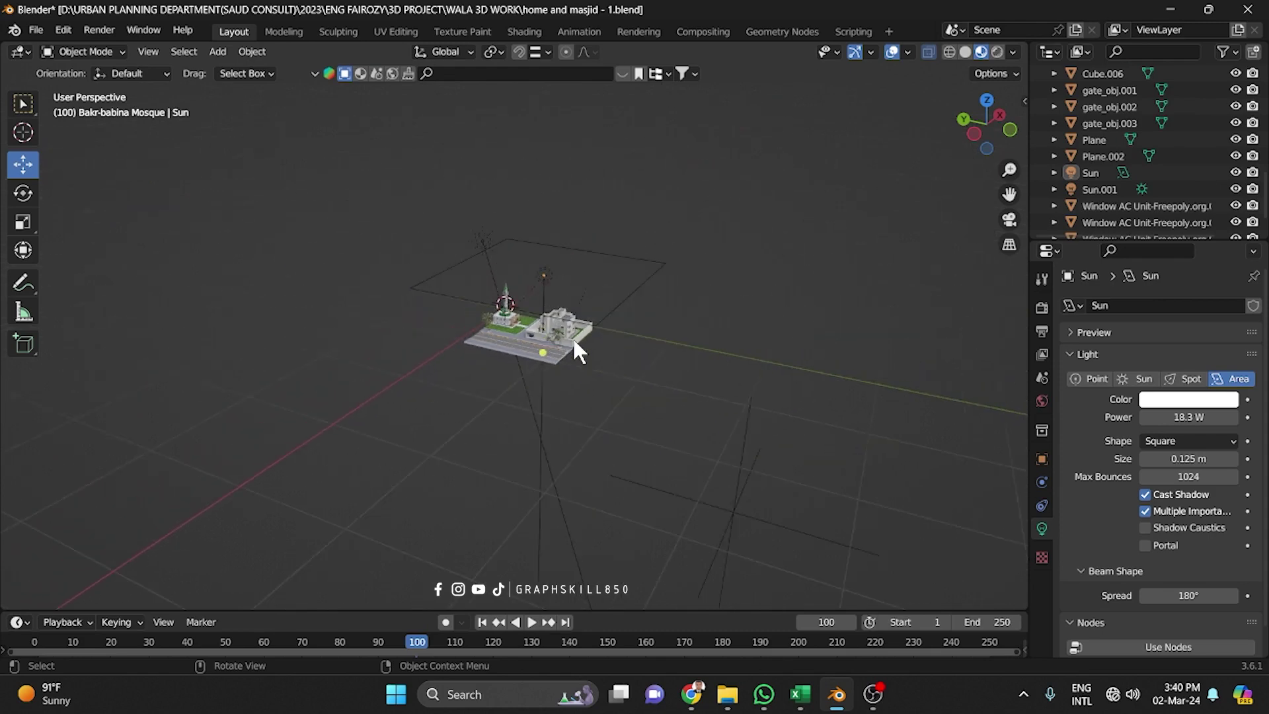
scroll(573, 341, "down", 2)
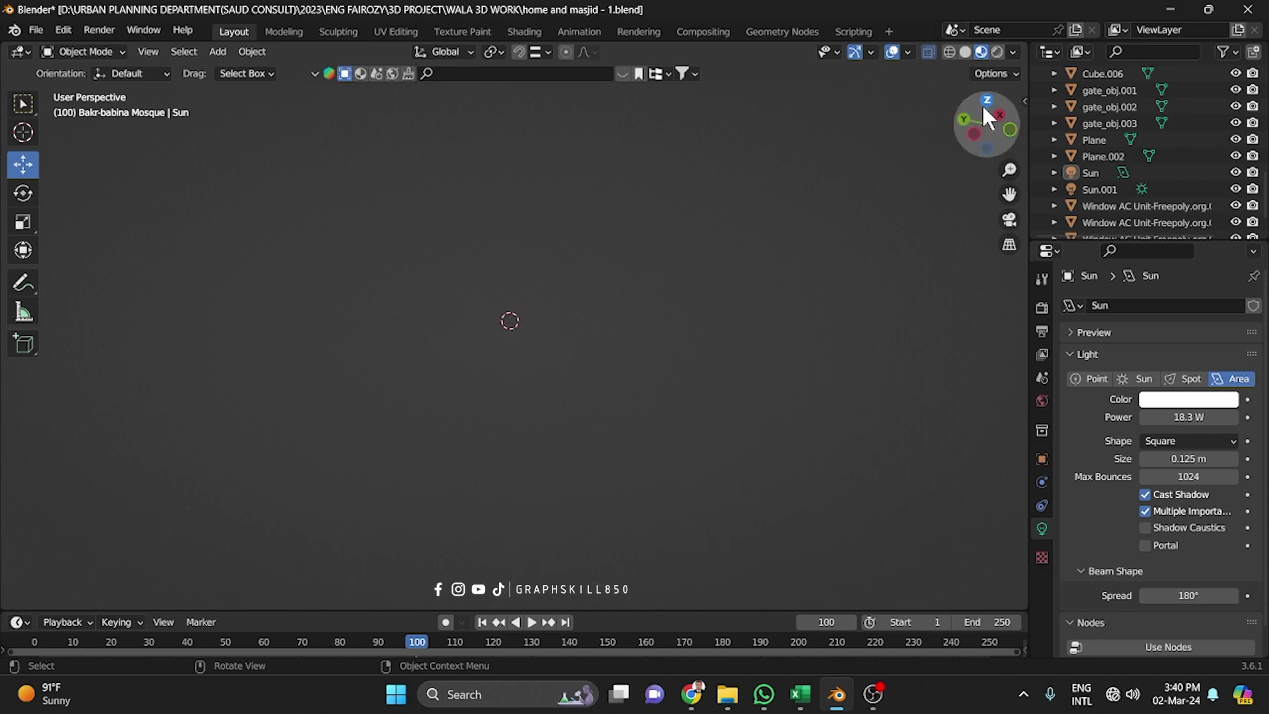
Show the viewport's View settings that contain the clip start and clip end distances.
left_click(1025, 104)
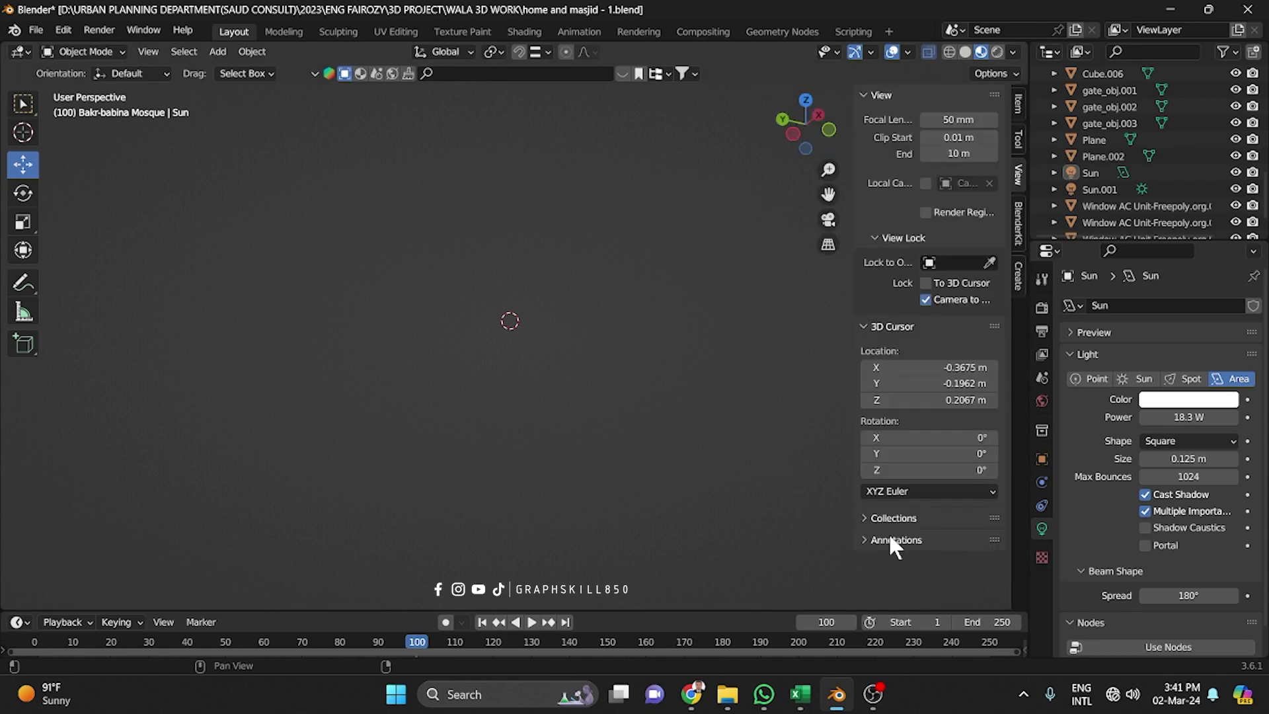
left_click(1018, 103)
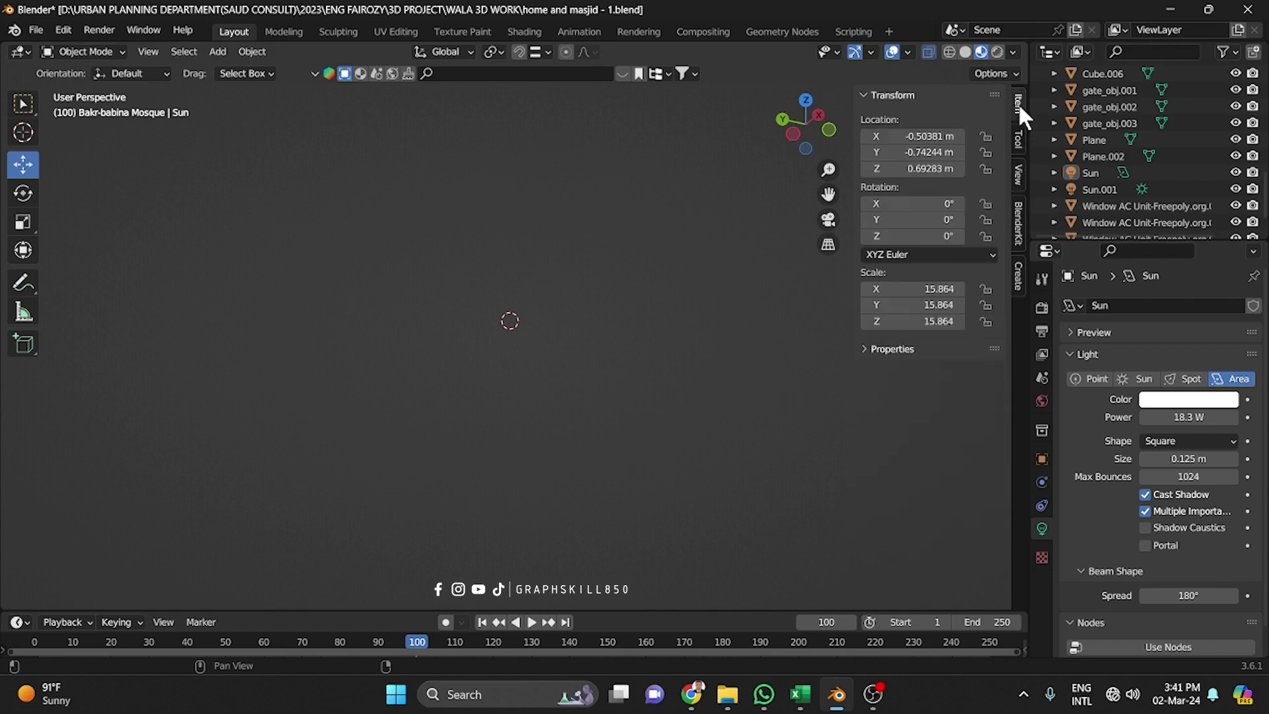
left_click(1019, 137)
left_click(1019, 173)
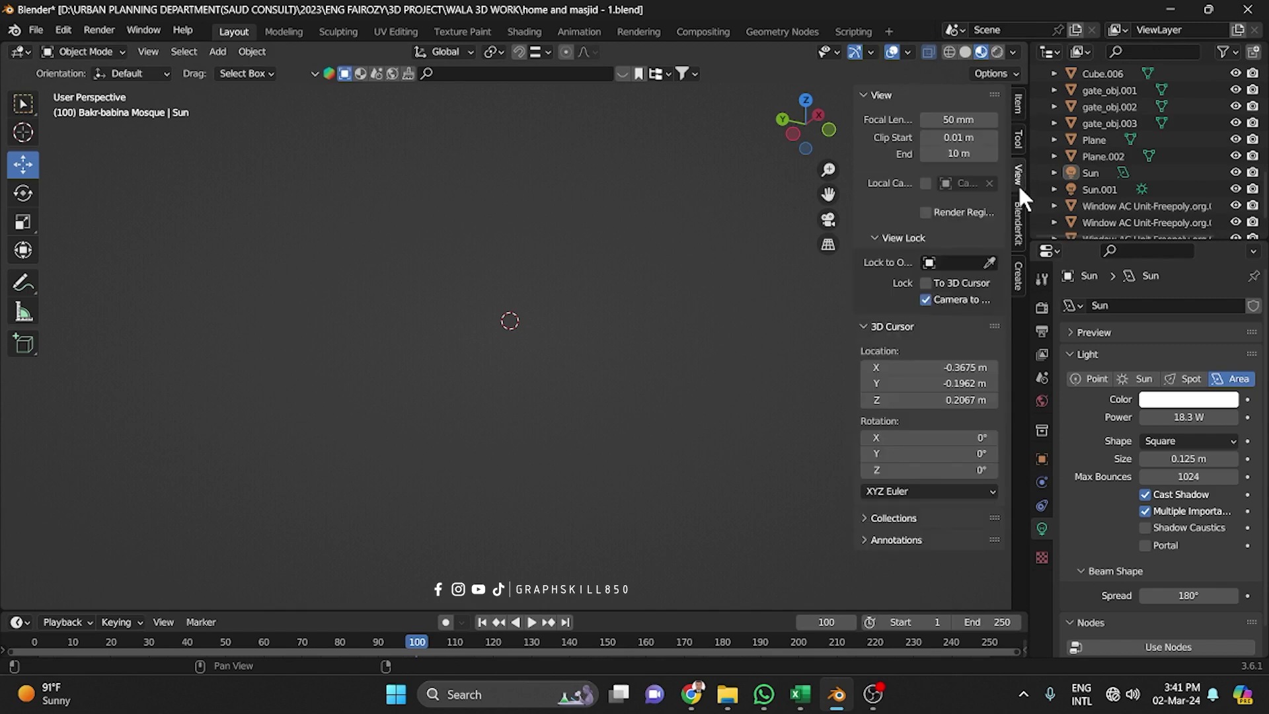
left_click(1019, 225)
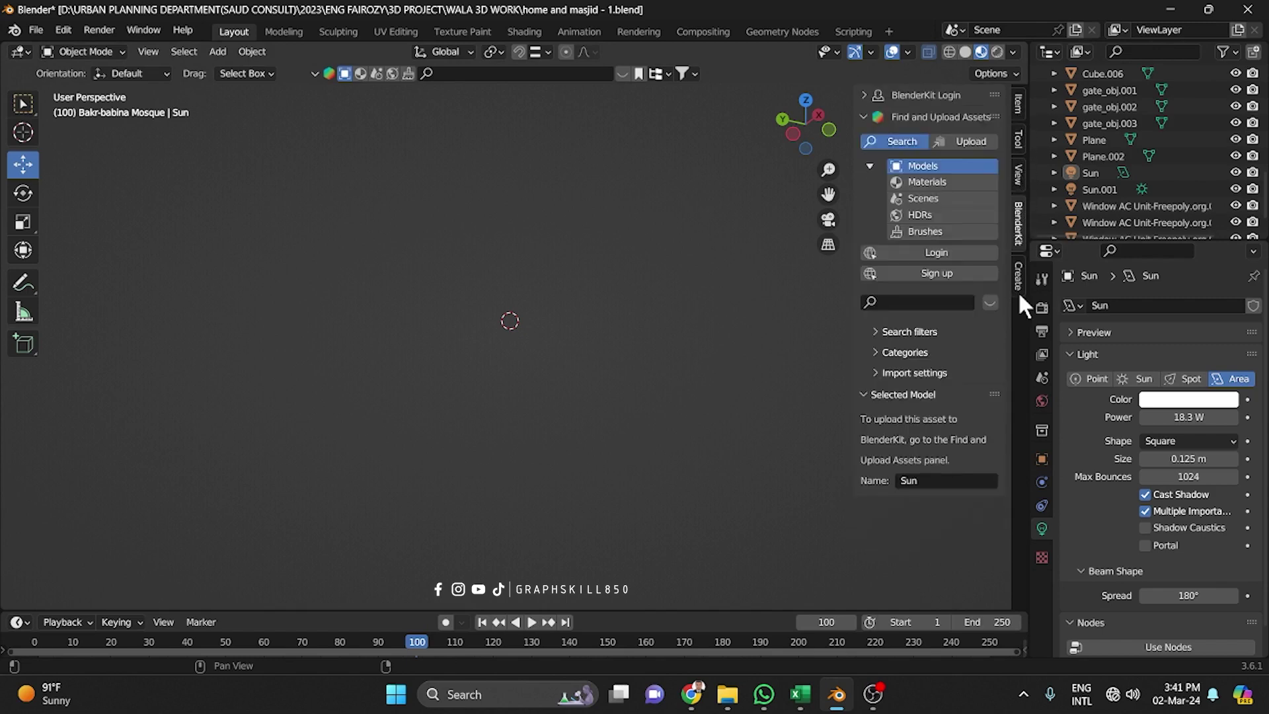
left_click(1018, 178)
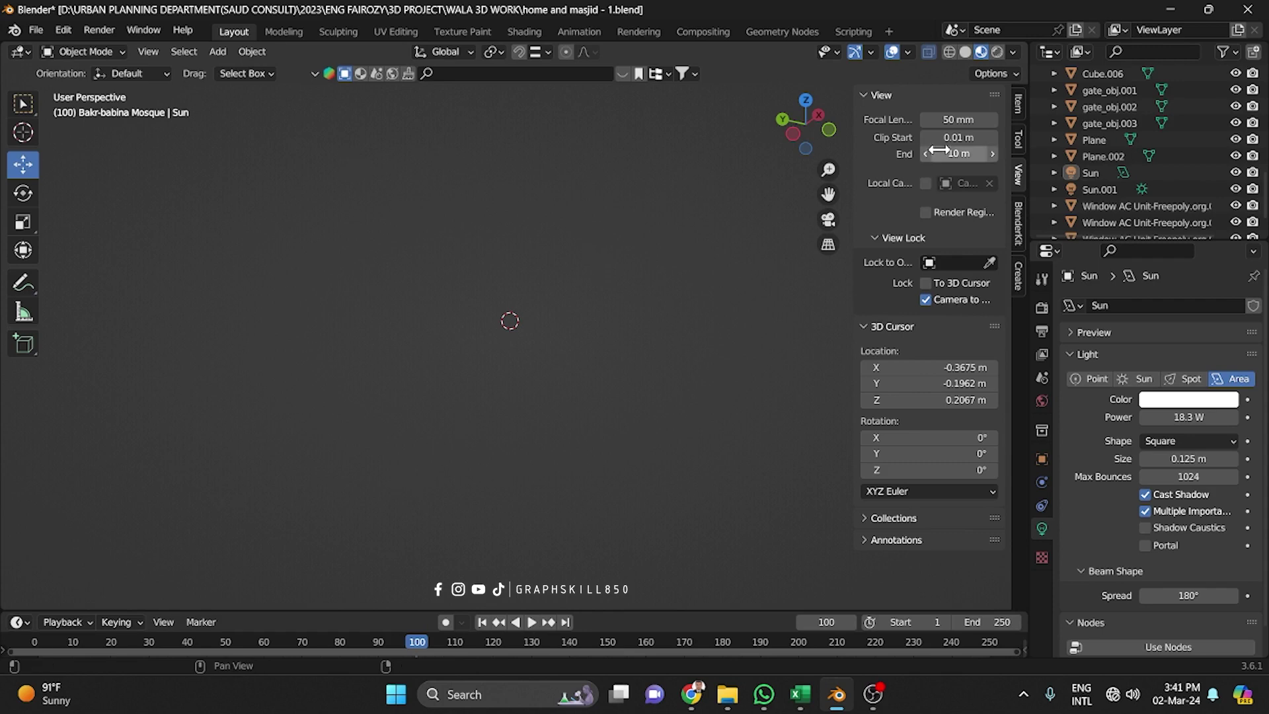
Set the viewport's clip end distance to 50 m and check the model's visibility from farther away.
mouse_move(959, 153)
left_mouse_down()
mouse_move(1010, 153)
mouse_move(957, 153)
left_mouse_up()
left_click(956, 153)
type("5")
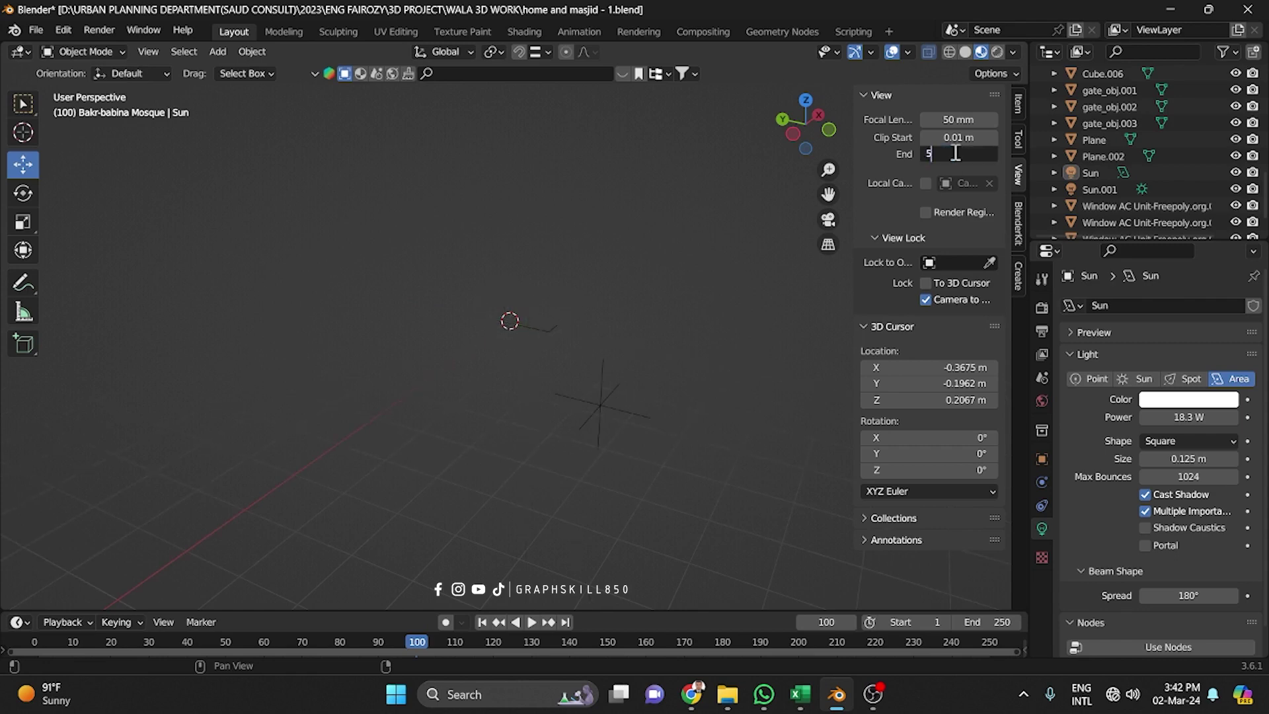
type("0")
key("Return")
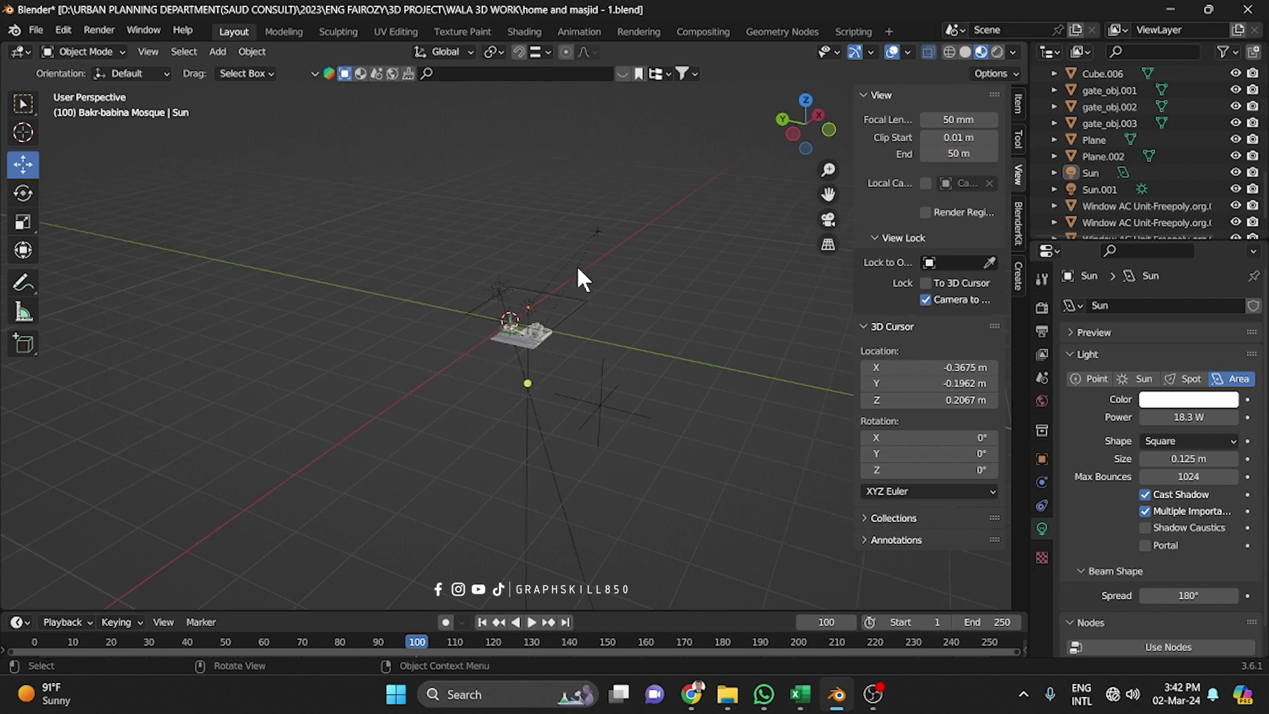
scroll(581, 317, "down", 3)
scroll(514, 369, "down", 5)
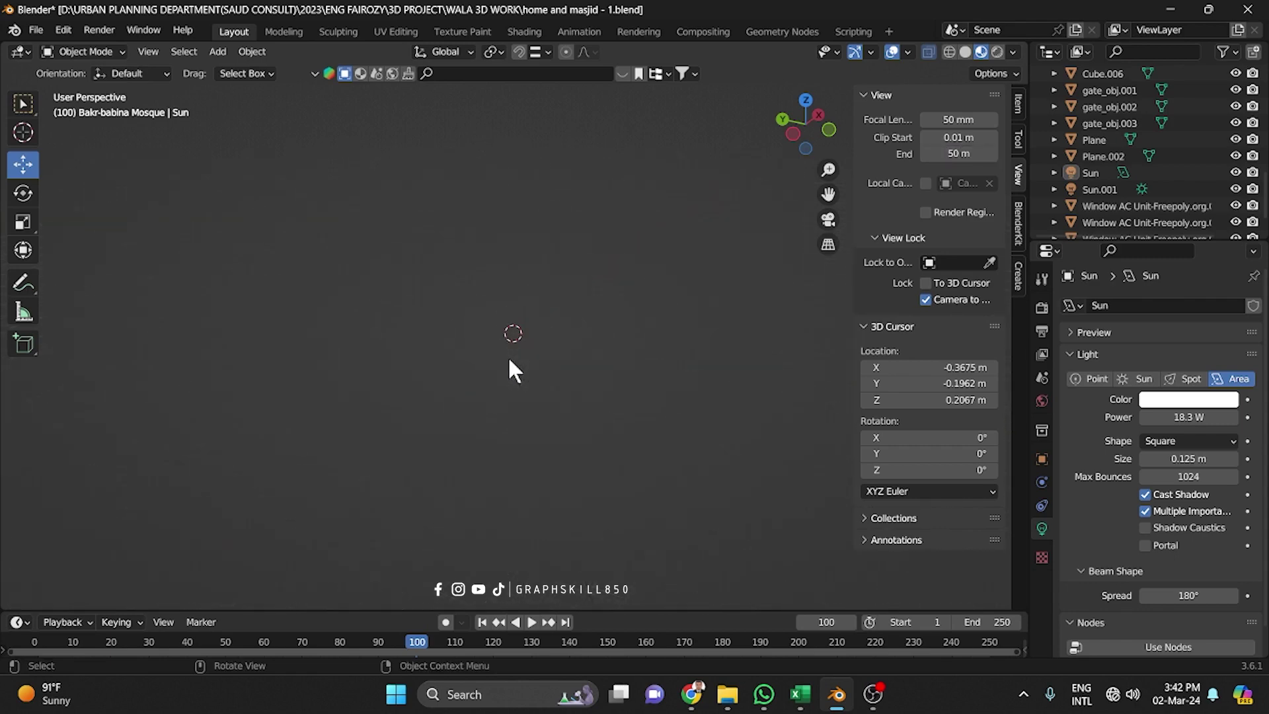
scroll(511, 362, "up", 2)
scroll(513, 360, "down", 2)
Increase the viewport's clip end distance to 100 m and check the model's visibility again.
left_click(964, 154)
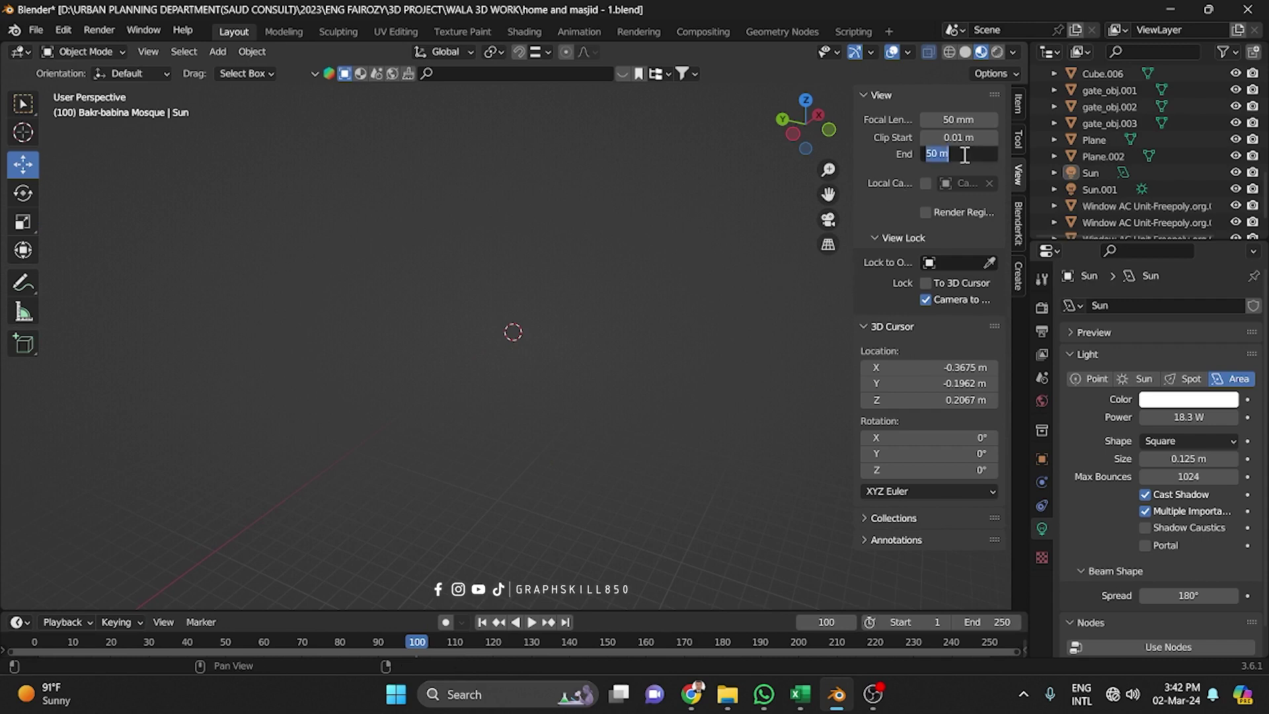
type("100")
key("Return")
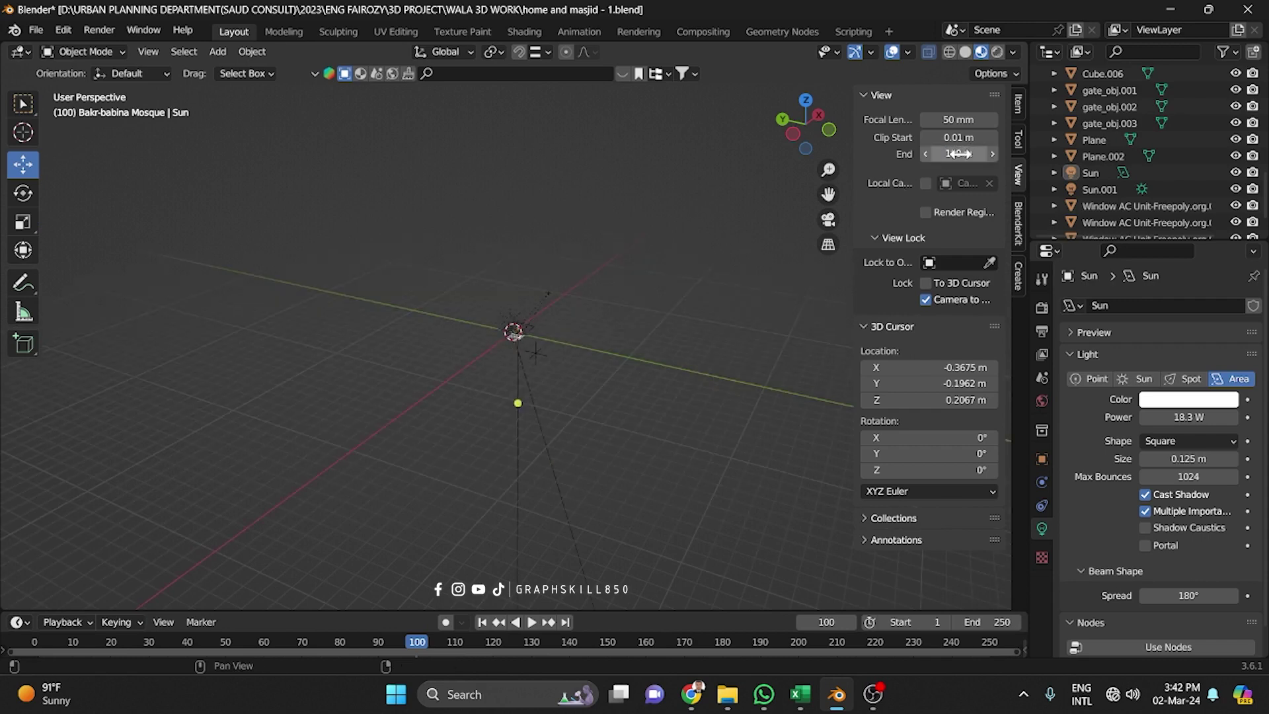
scroll(525, 343, "down", 2)
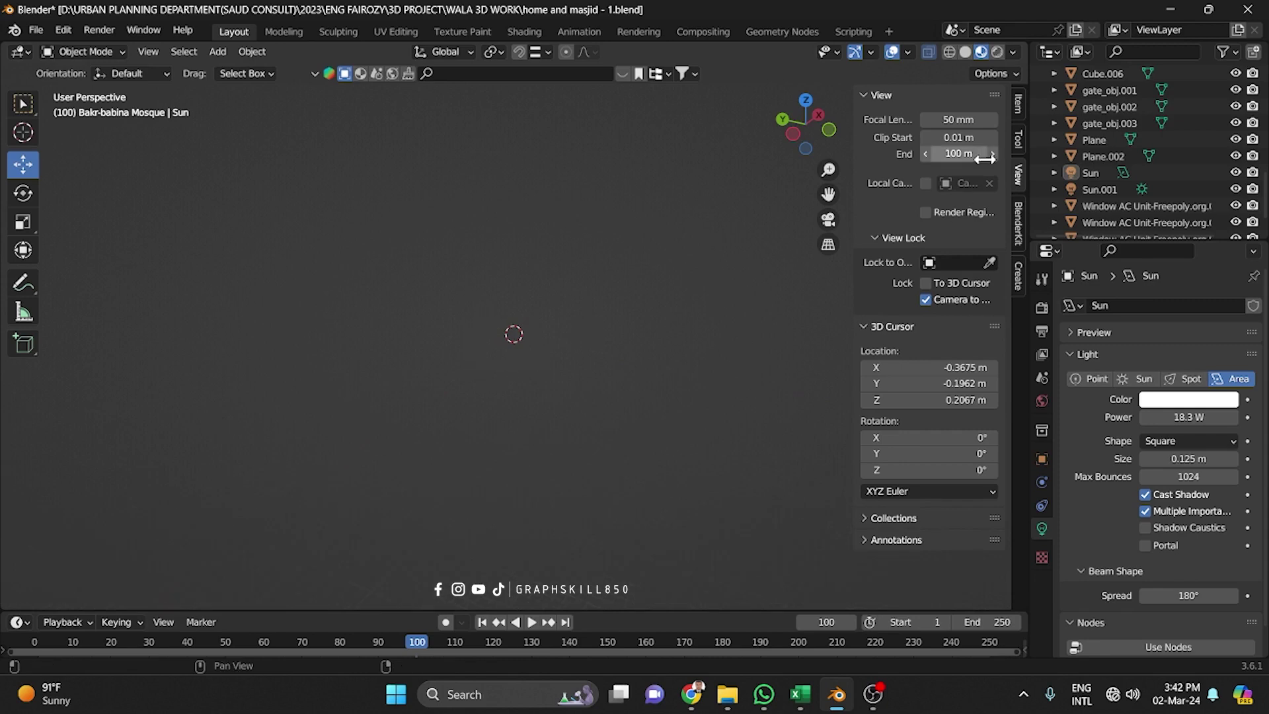
Set the viewport's clip end distance to 1000 m.
mouse_move(958, 153)
left_mouse_down()
mouse_move(936, 153)
mouse_move(973, 153)
mouse_move(938, 152)
left_mouse_up()
left_click(939, 152)
type("1000")
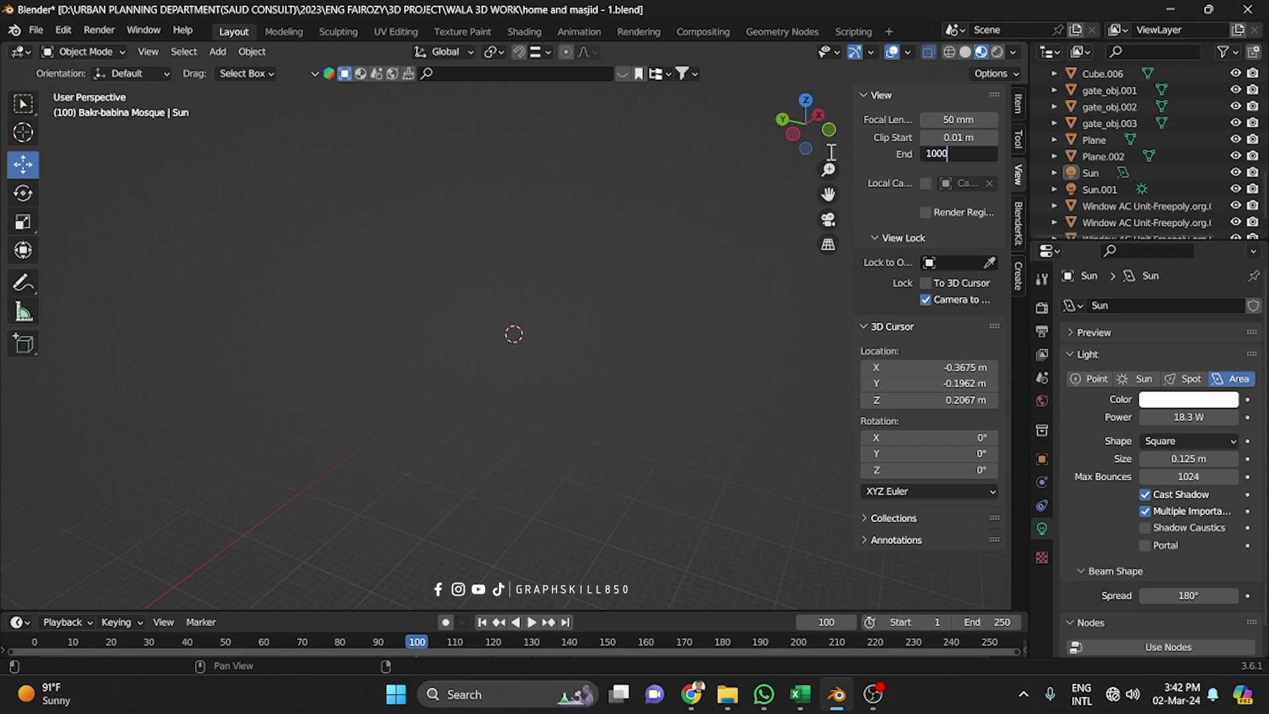
key("Return")
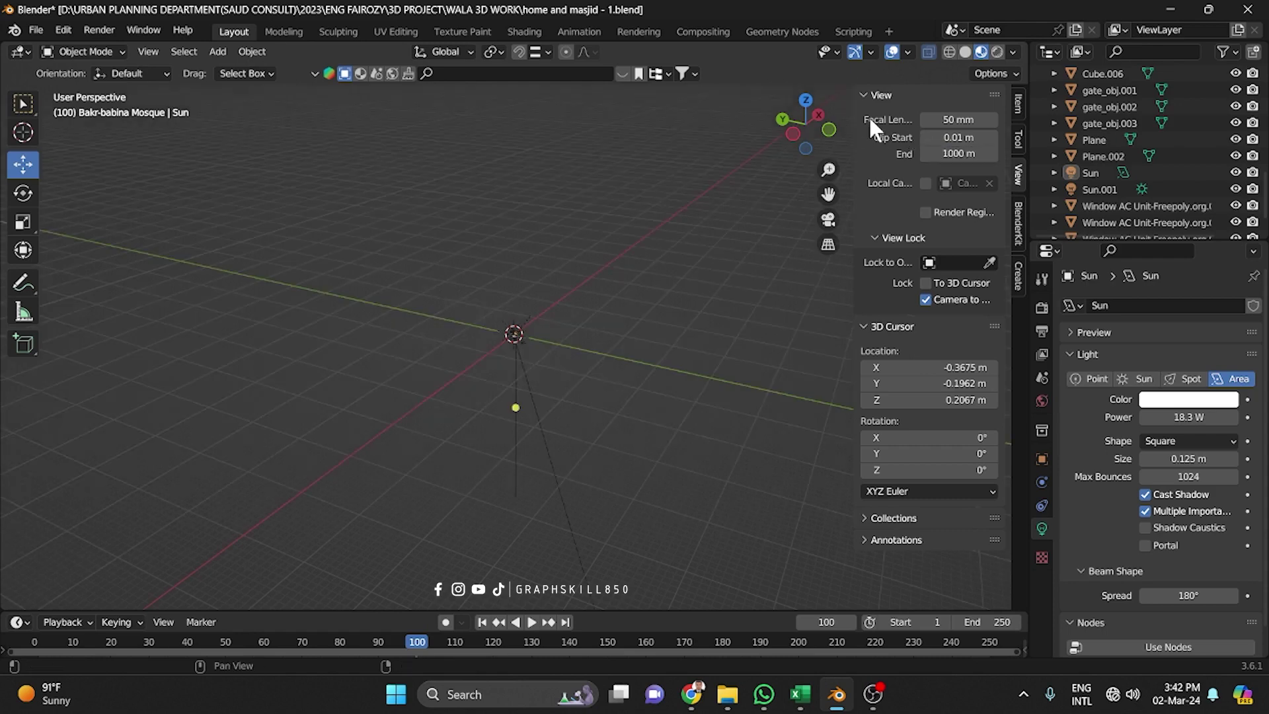
Try to raise the viewport's clip end distance to 1500 m.
left_click_drag(933, 158, 998, 159)
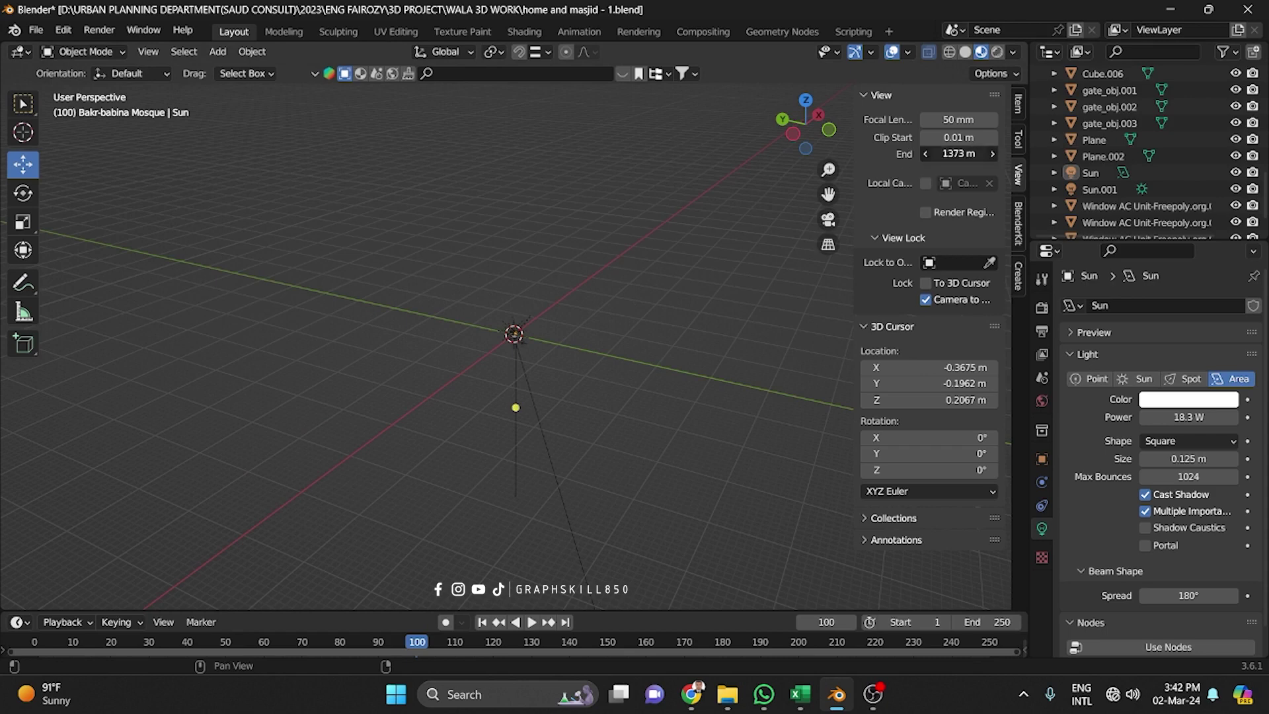
left_click(943, 159)
type("1500")
key("Return")
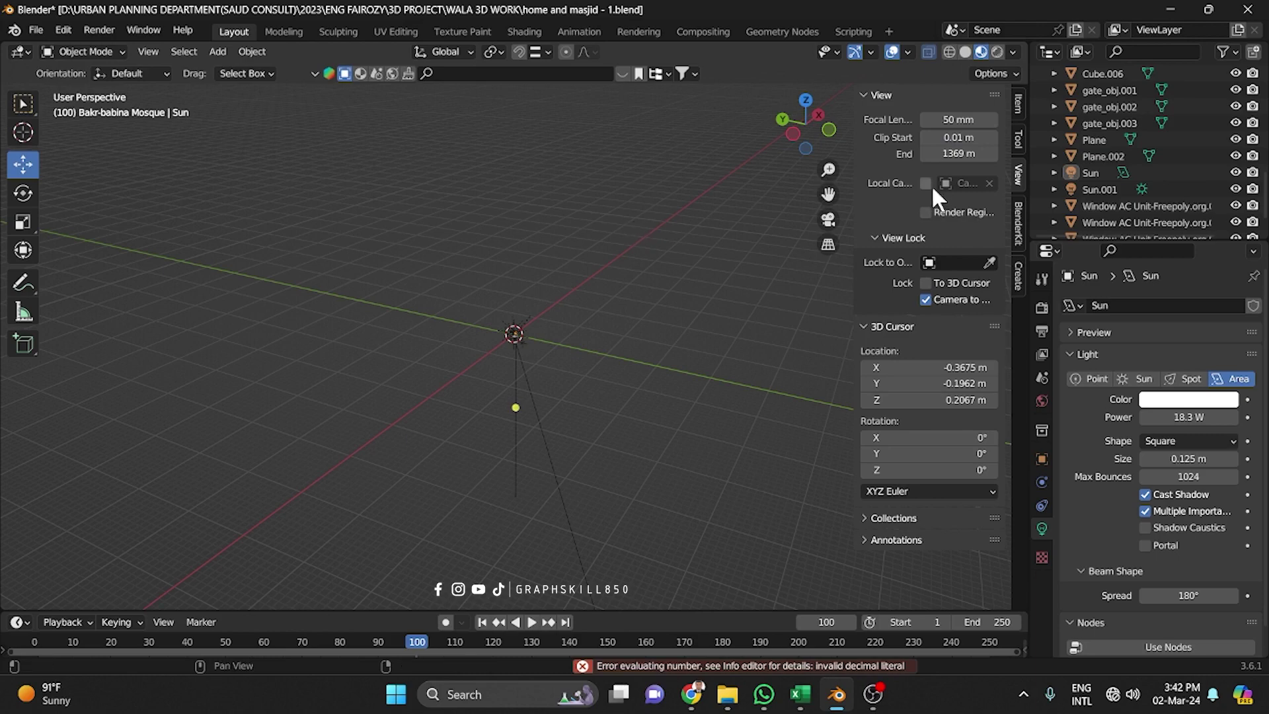
Return the viewport's clip end distance to 100 m and inspect the mosque and house model.
left_click(940, 154)
type("100")
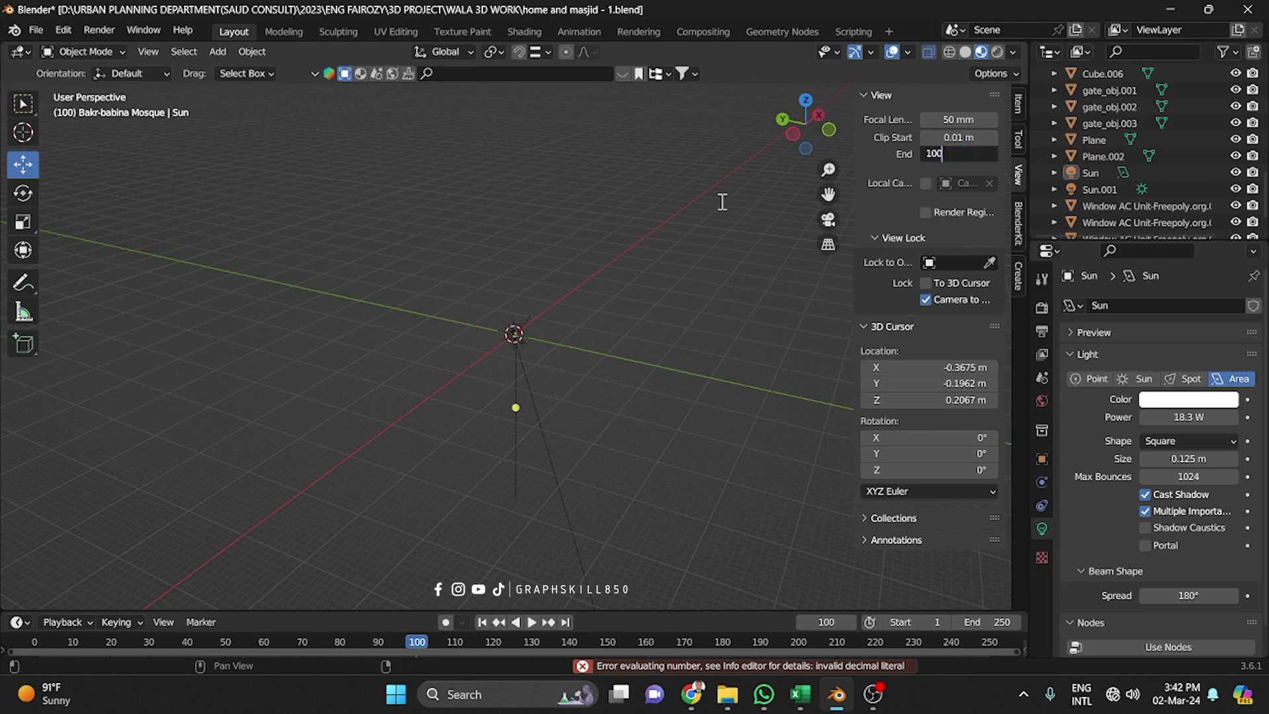
key("Return")
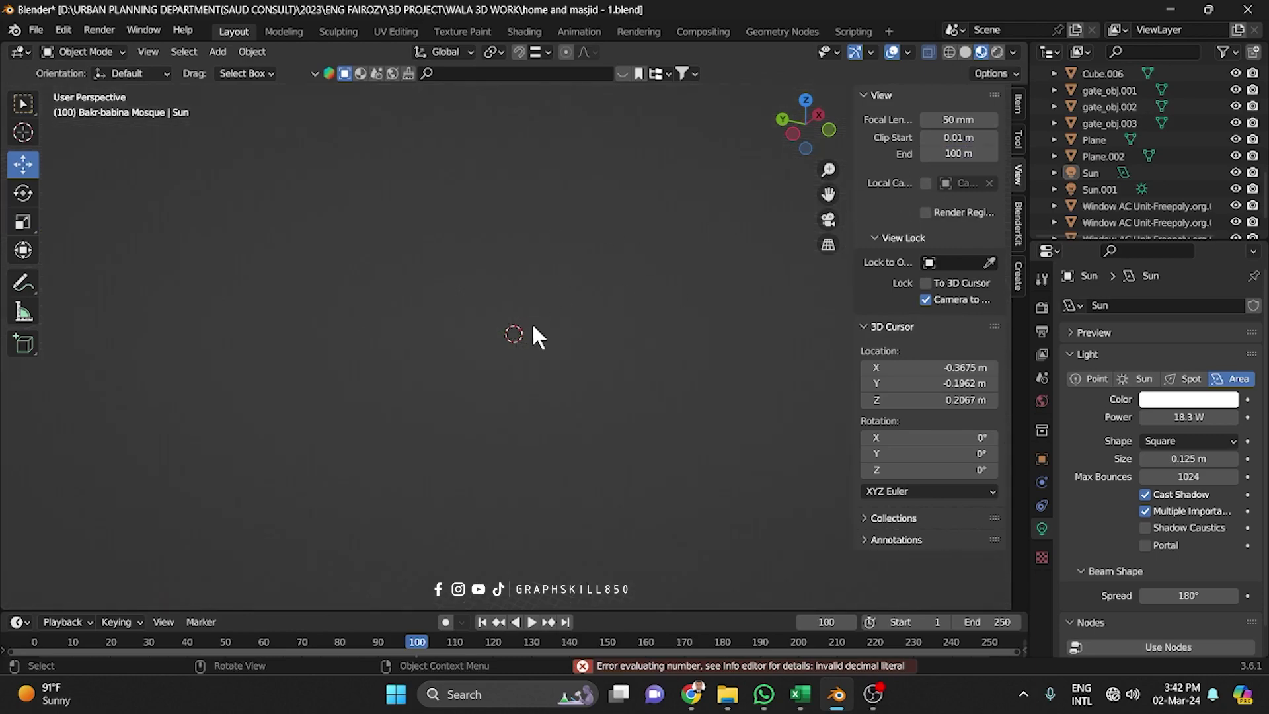
middle_click_drag(531, 323, 532, 329)
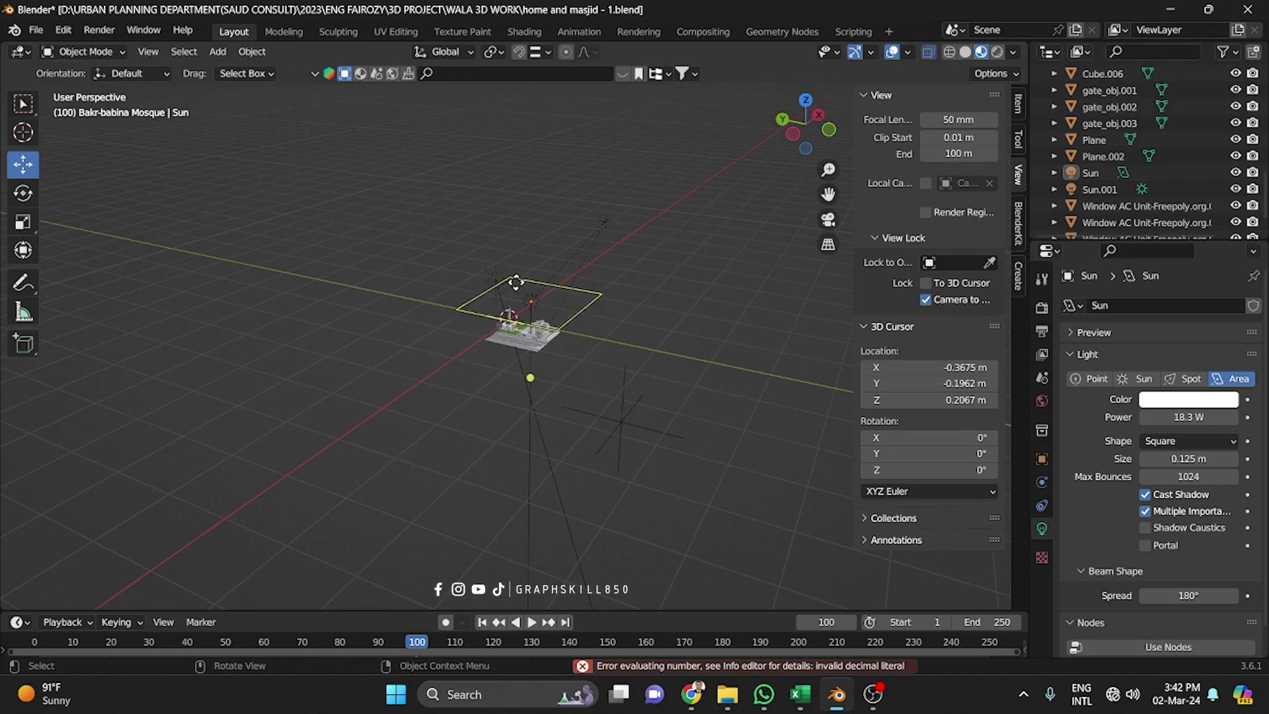
scroll(458, 372, "up", 4)
middle_click_drag(549, 291, 533, 315)
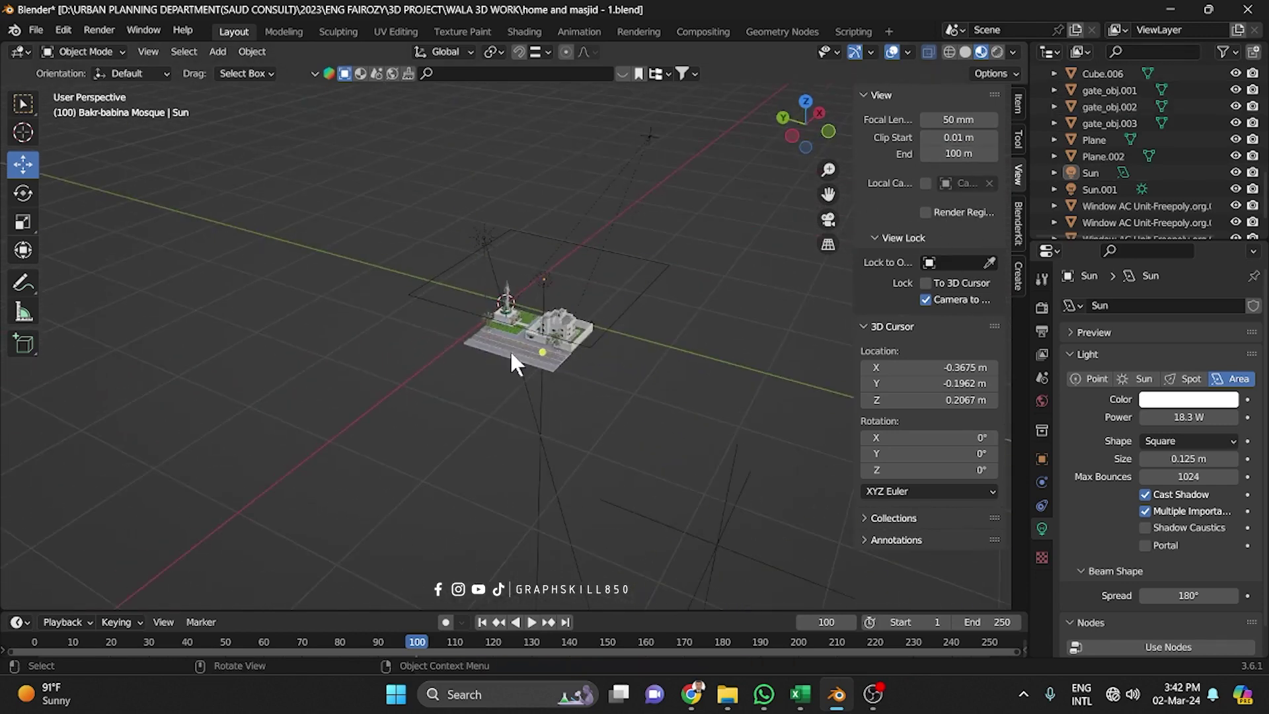
Collapse the 3D Cursor settings, and hide and reshow the viewport sidebar.
left_click(616, 301)
left_click(340, 331)
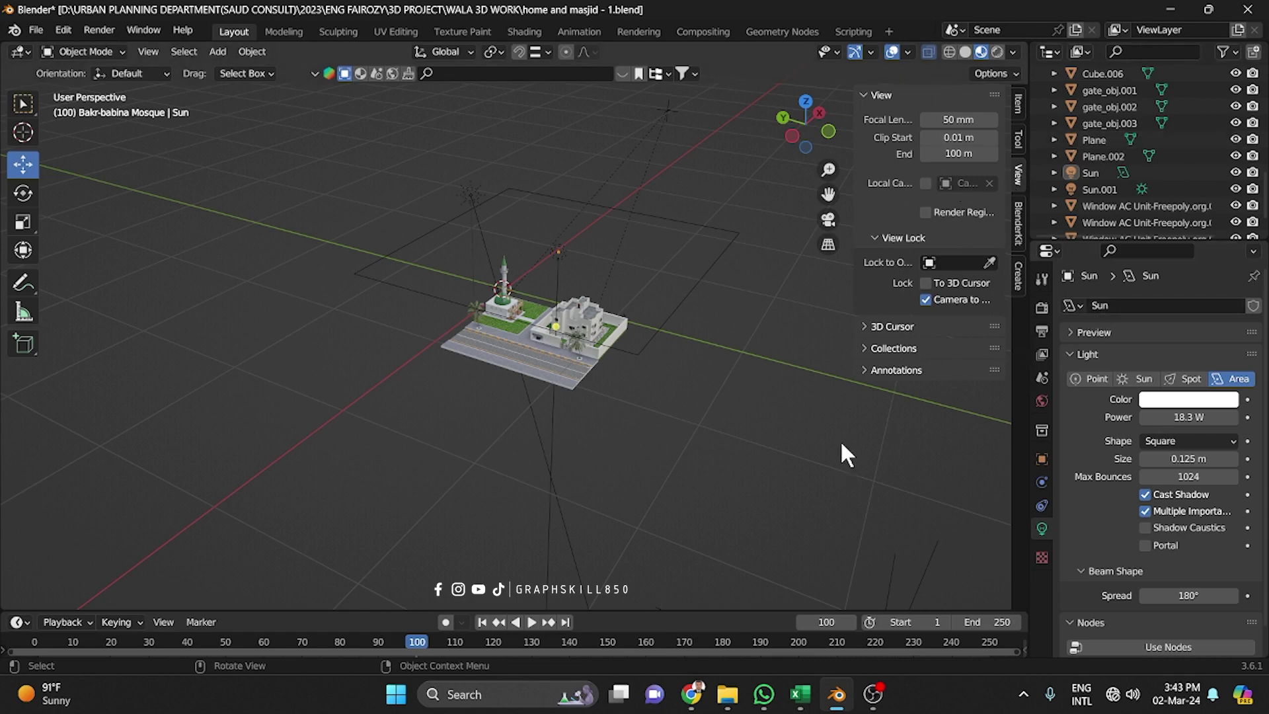
key("n")
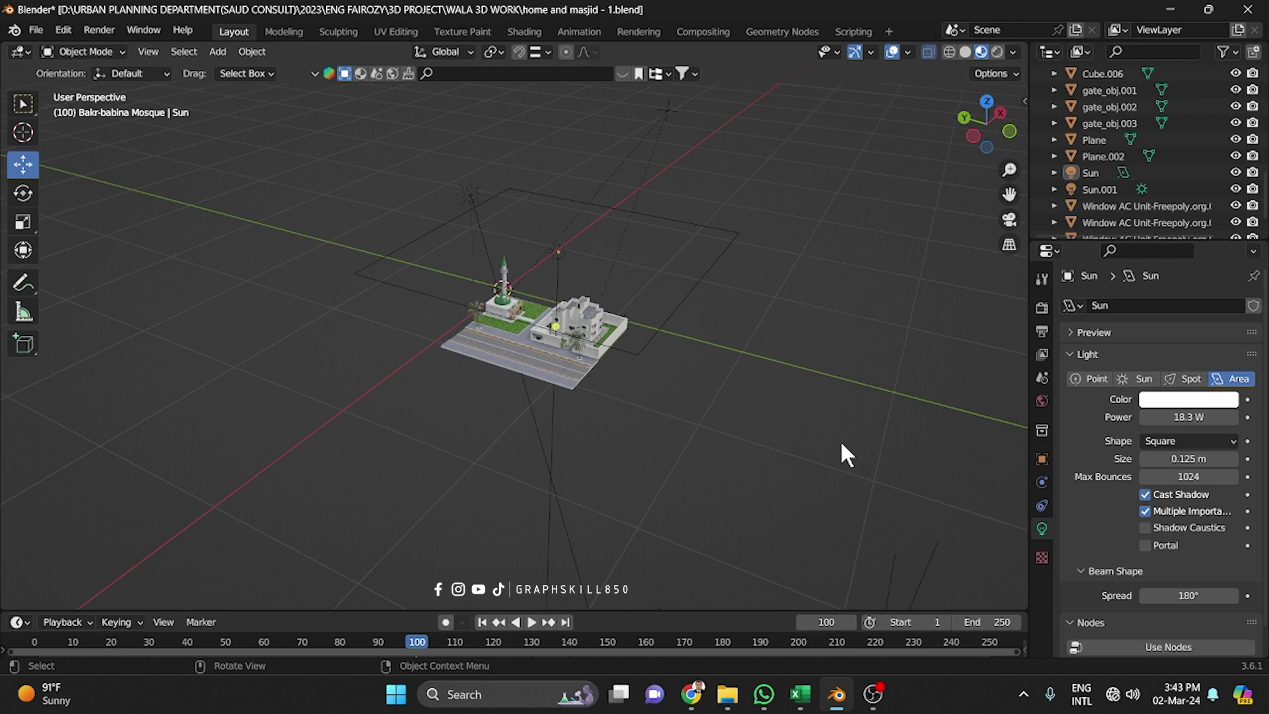
key("n")
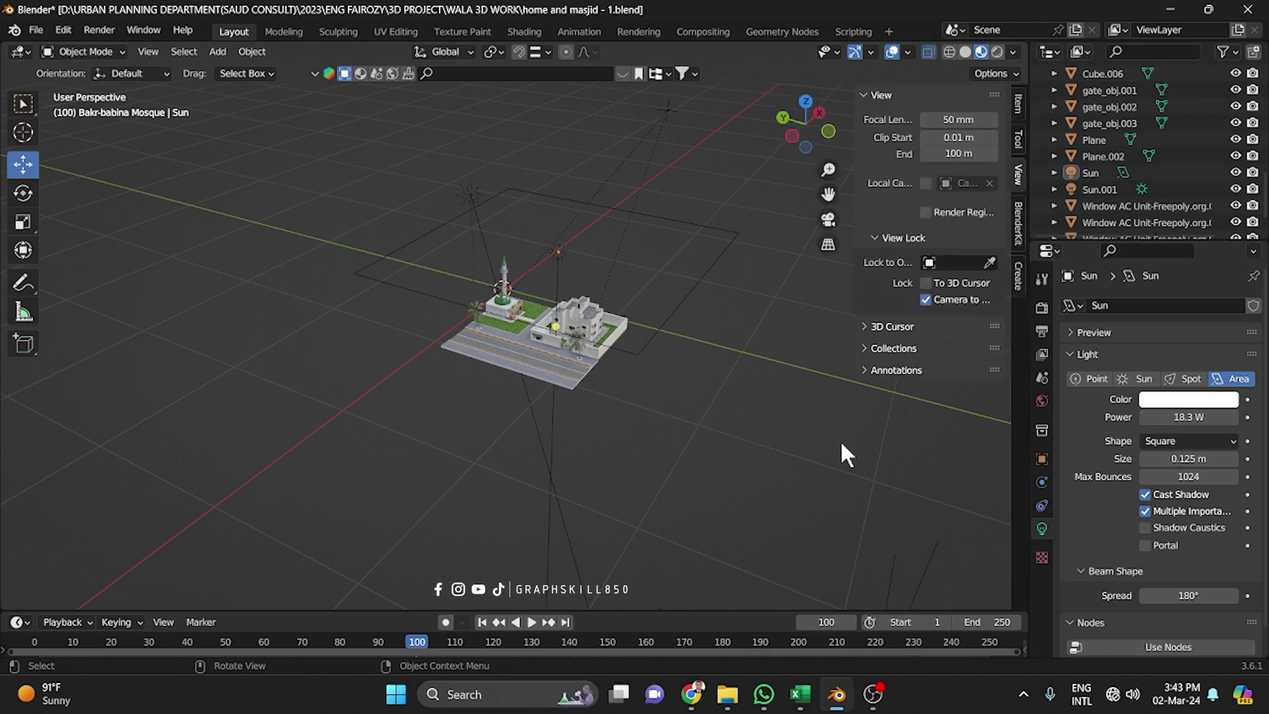
Toggle the viewport sidebar off and on several times, leaving it hidden.
key("n")
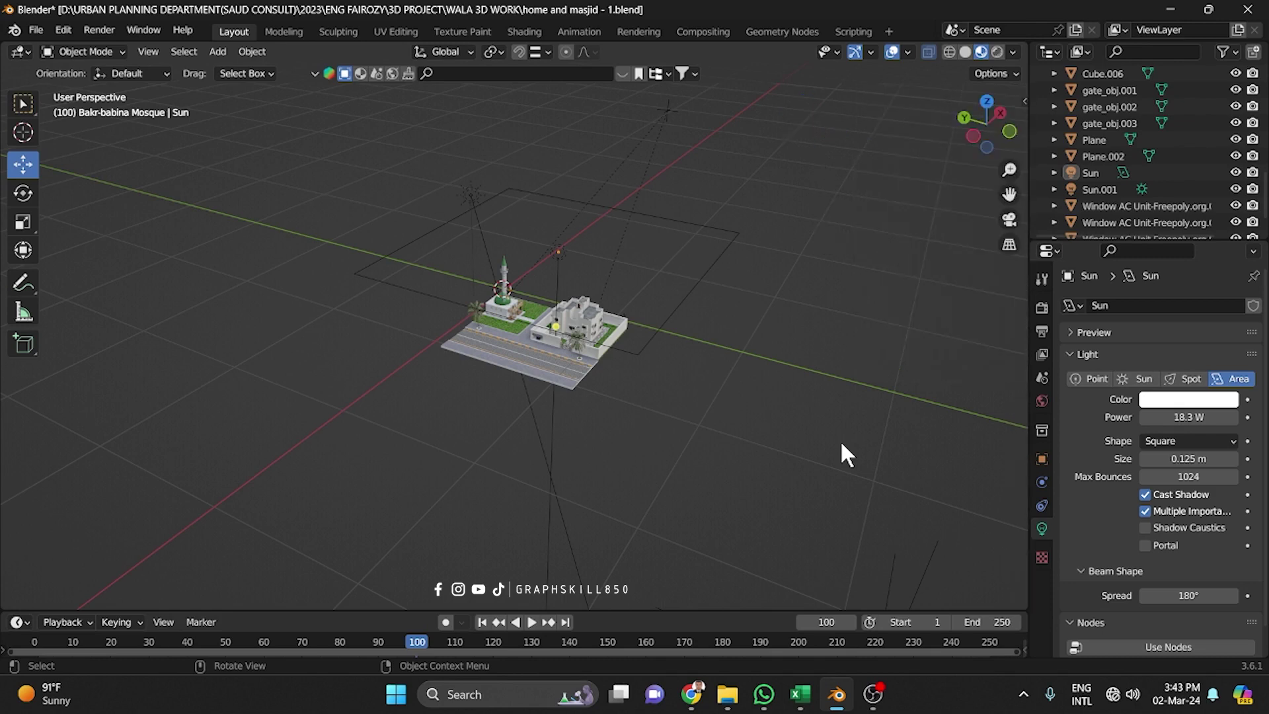
key("n")
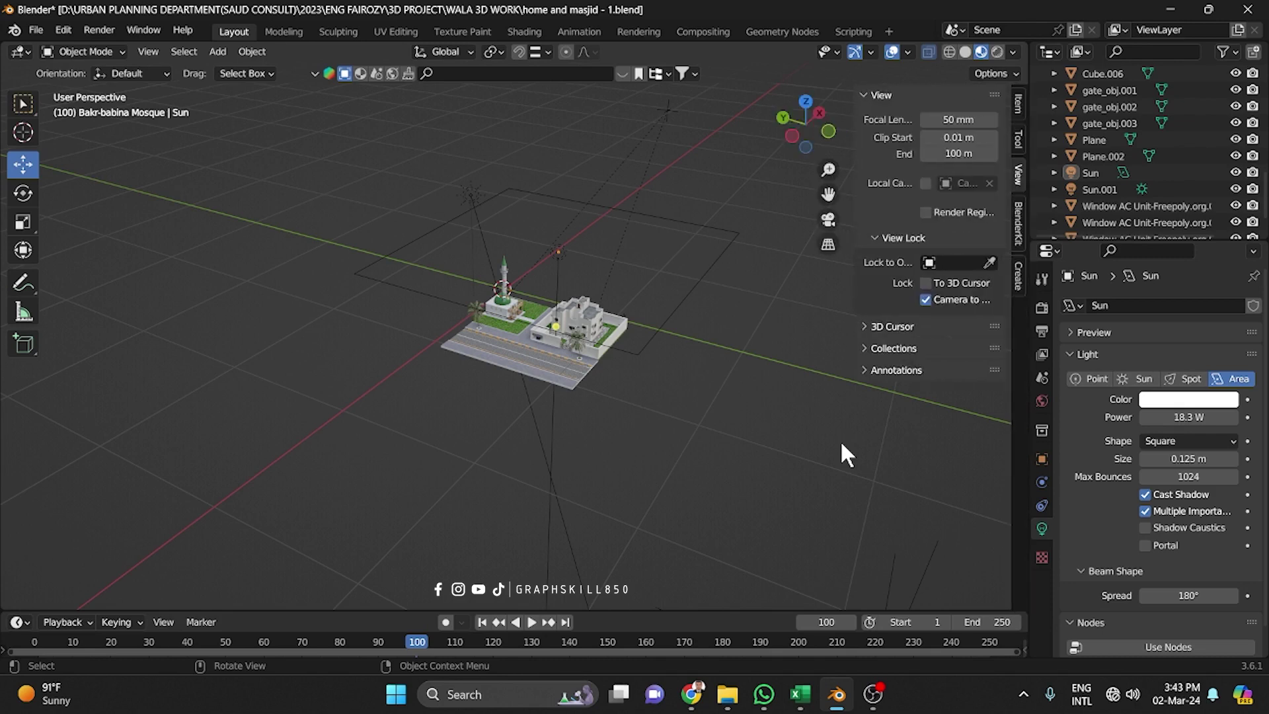
key("n")
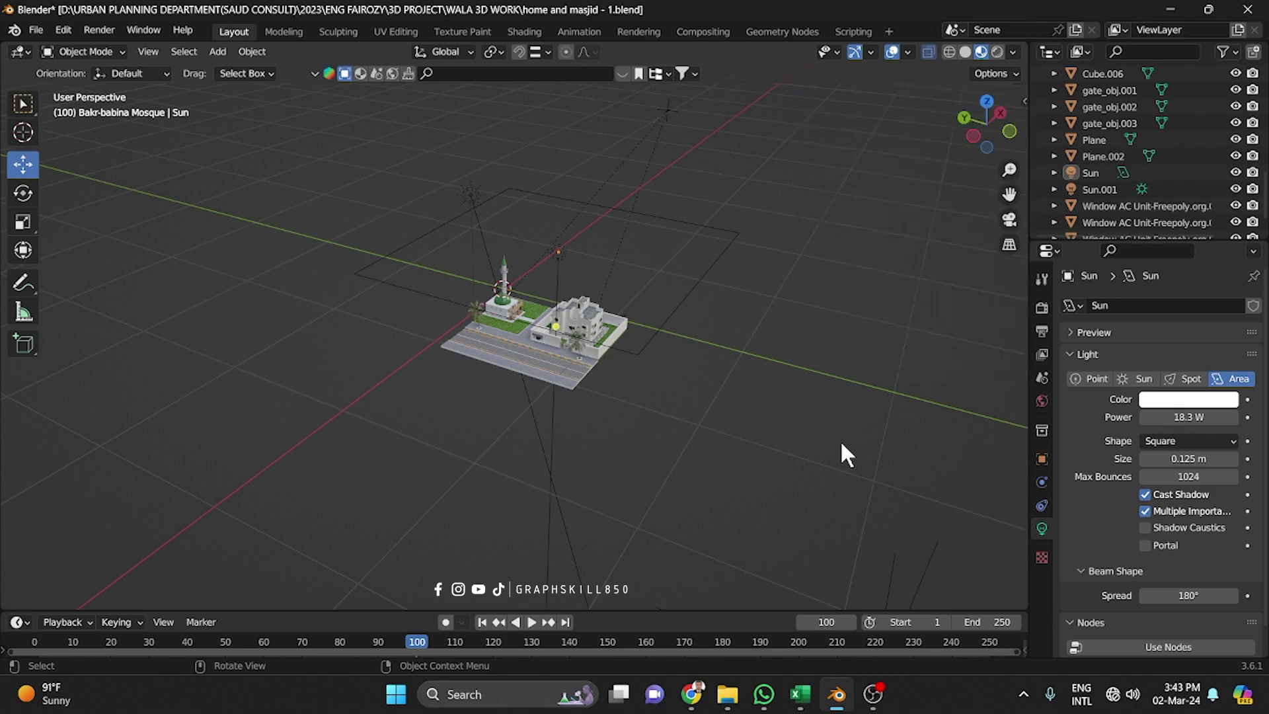
key("n")
key("n")
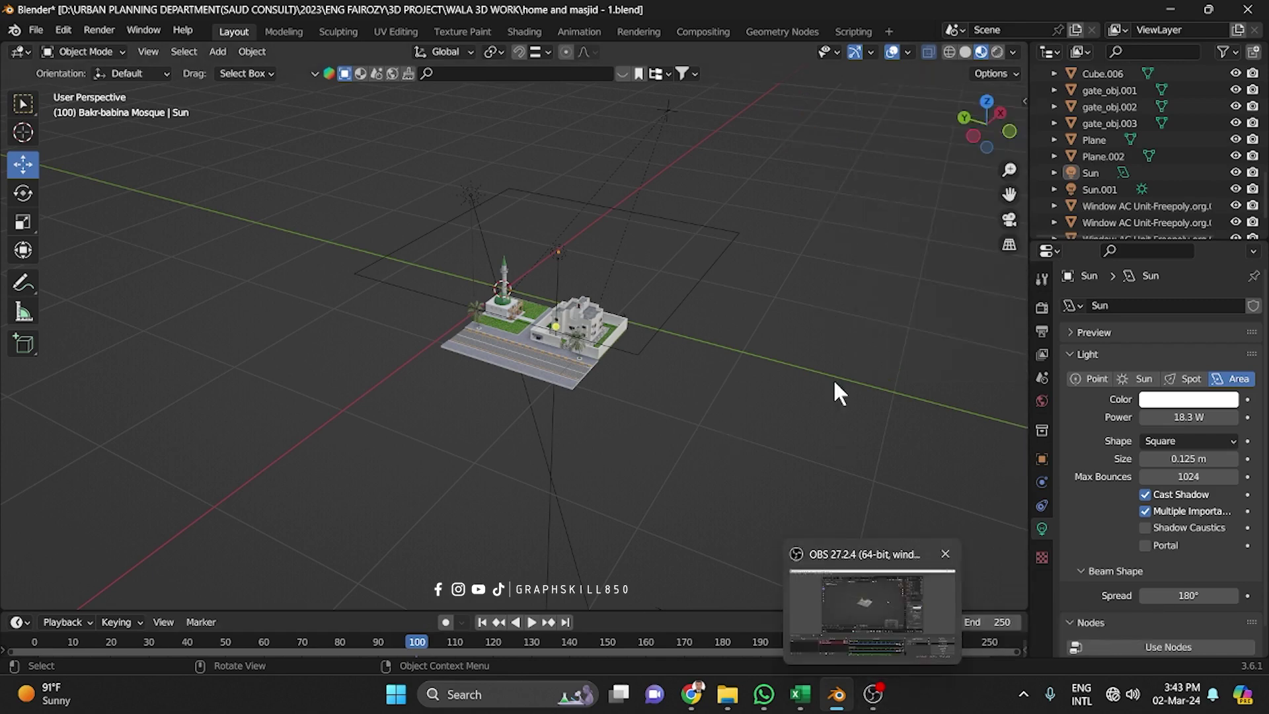
Box-select the whole mosque, house and road model with its lights, clear the selection, and box-select them again.
left_click(648, 331)
left_click(321, 238)
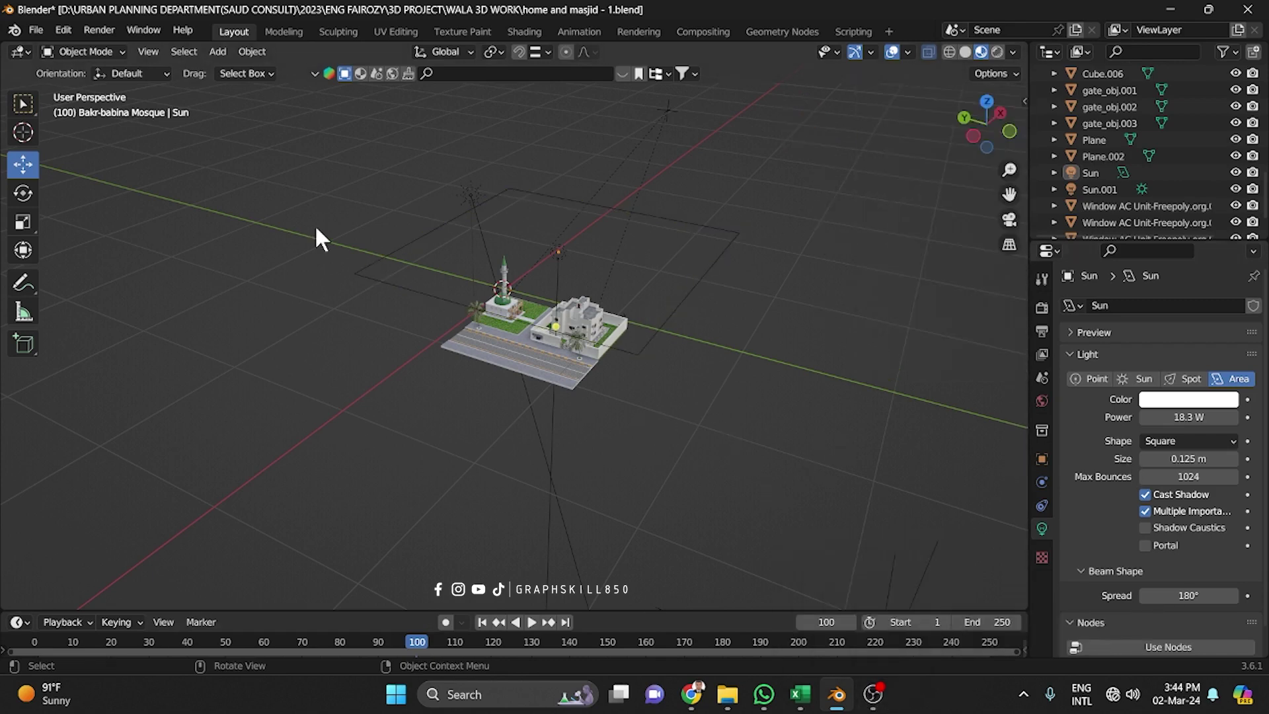
left_click_drag(308, 146, 831, 473)
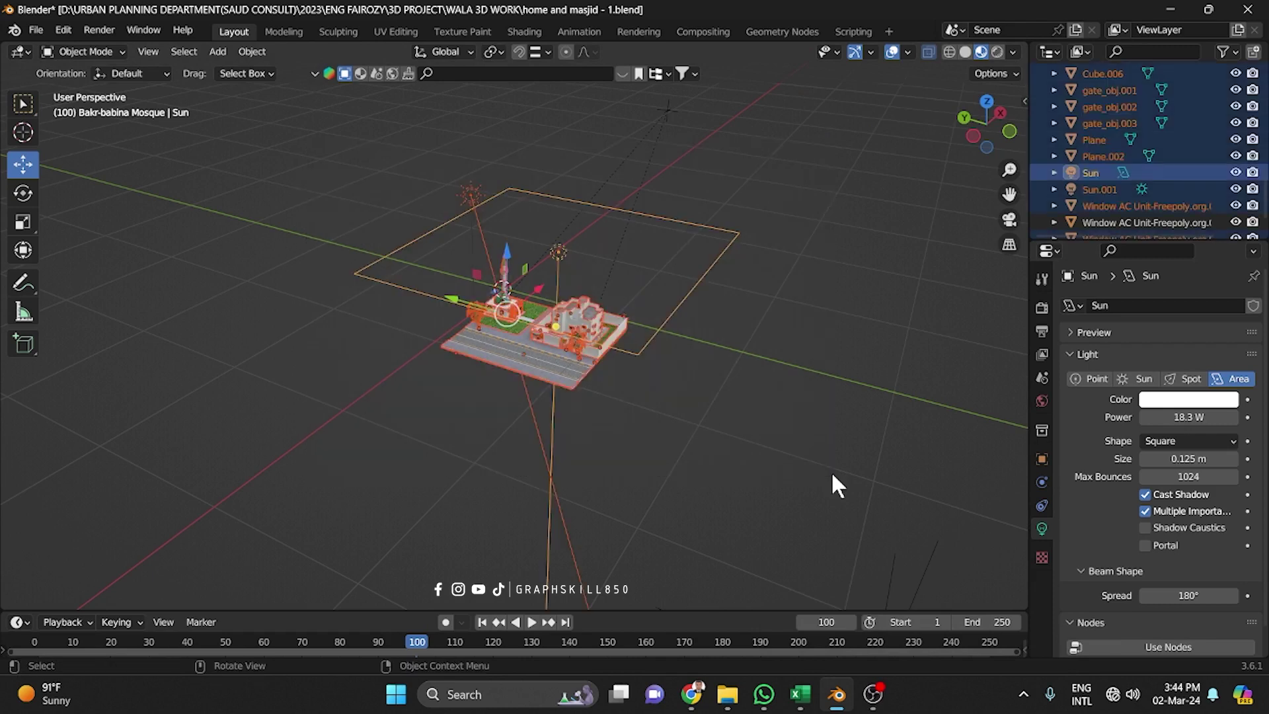
left_click(791, 415)
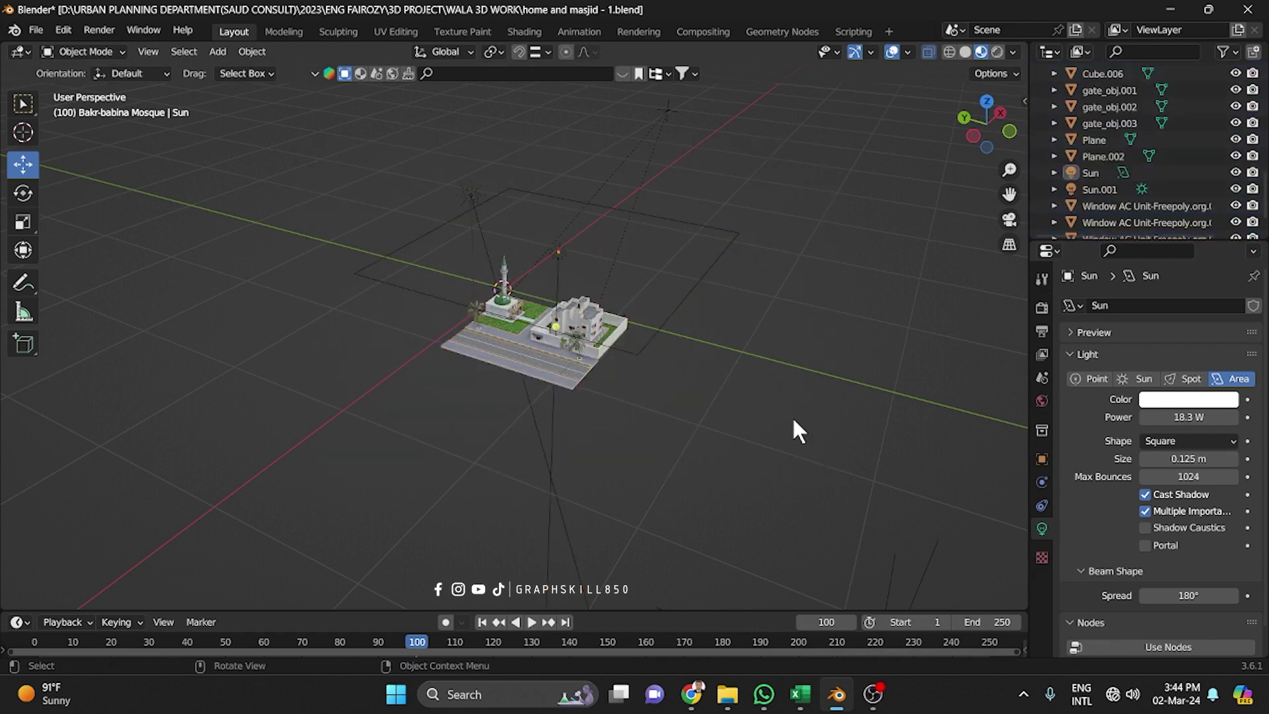
left_click_drag(792, 415, 334, 195)
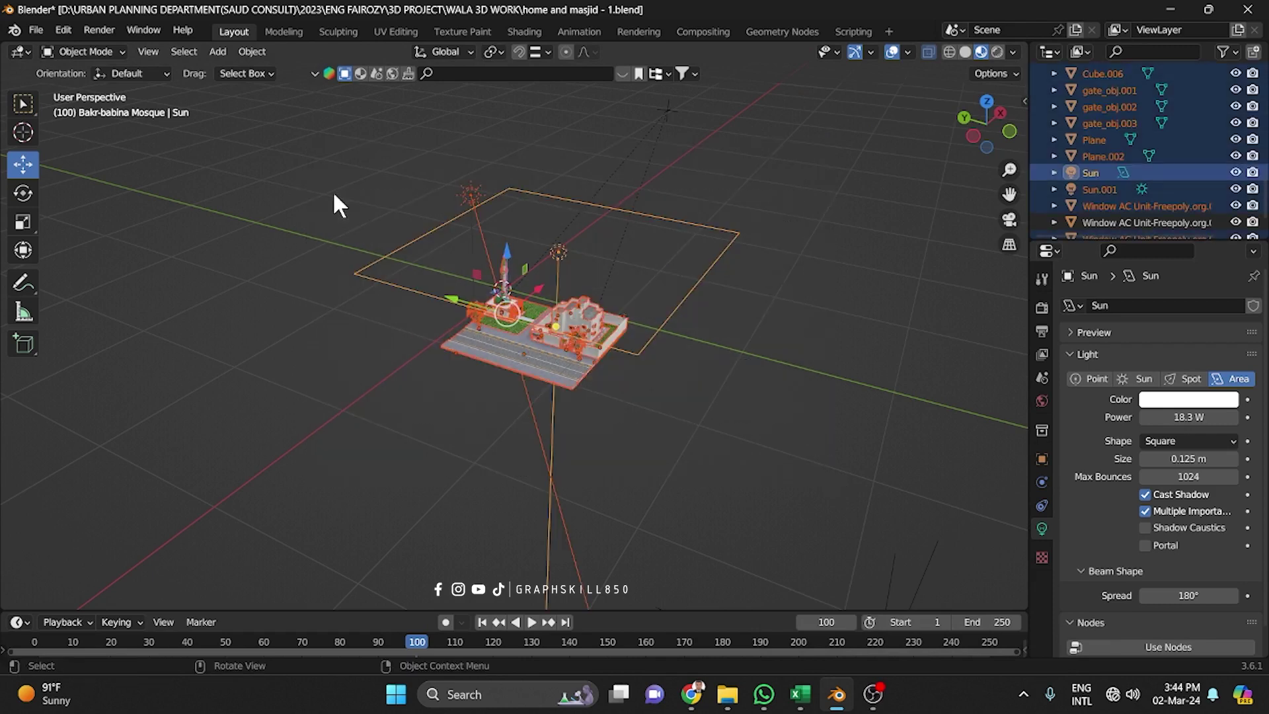